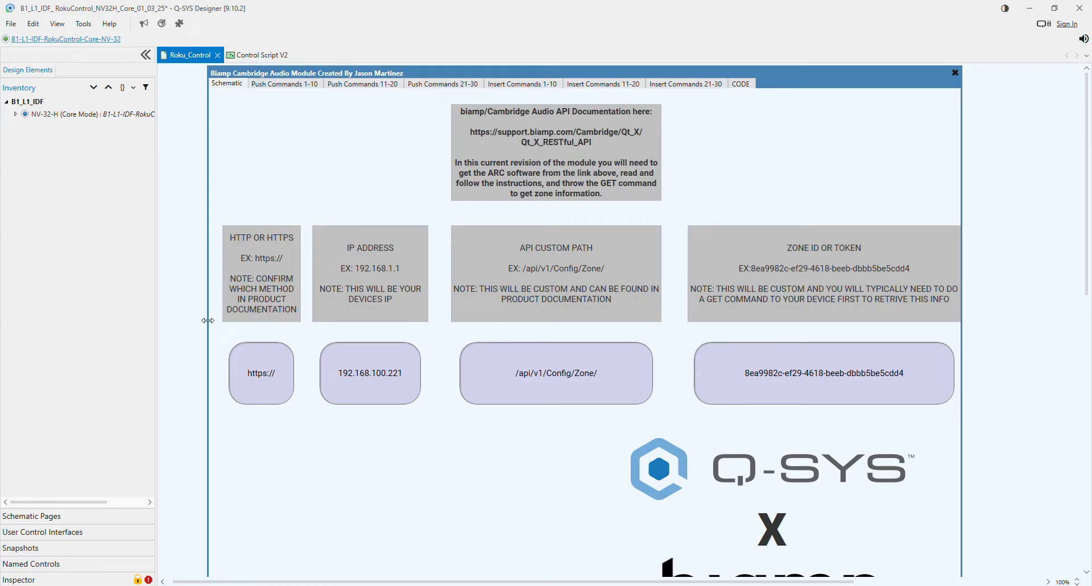
- Examine the Biamp module's connection settings and compare inserted commands 1-10 with their matching push buttons
scroll(669, 334, "down", 1)
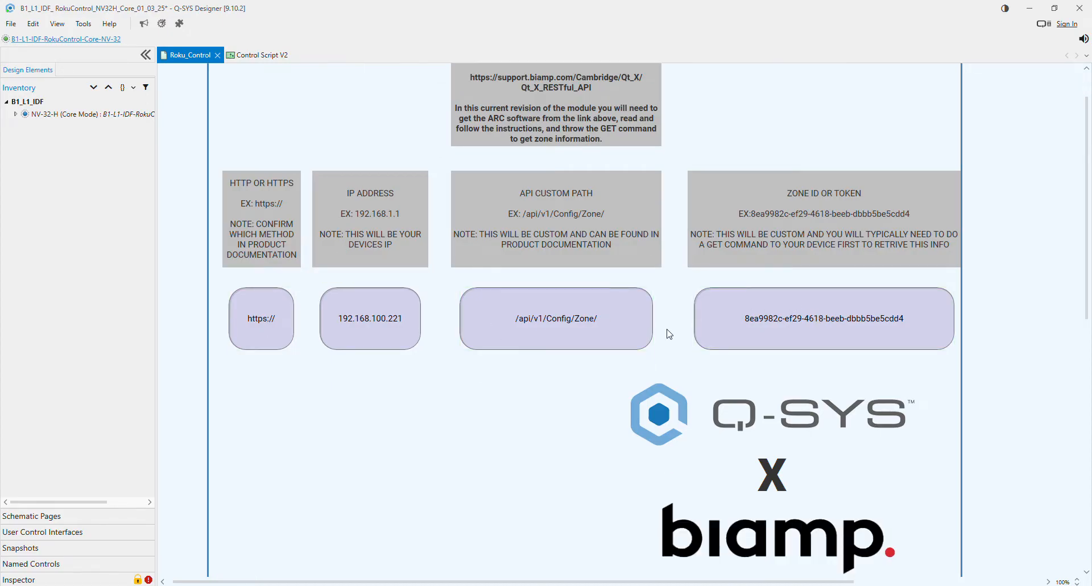
scroll(567, 395, "up", 1)
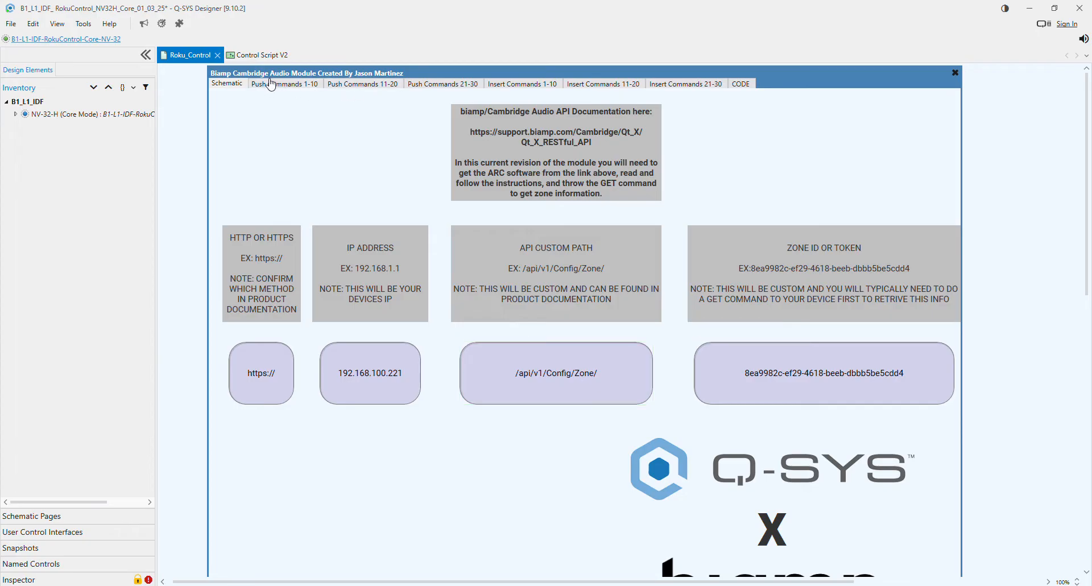
left_click(521, 85)
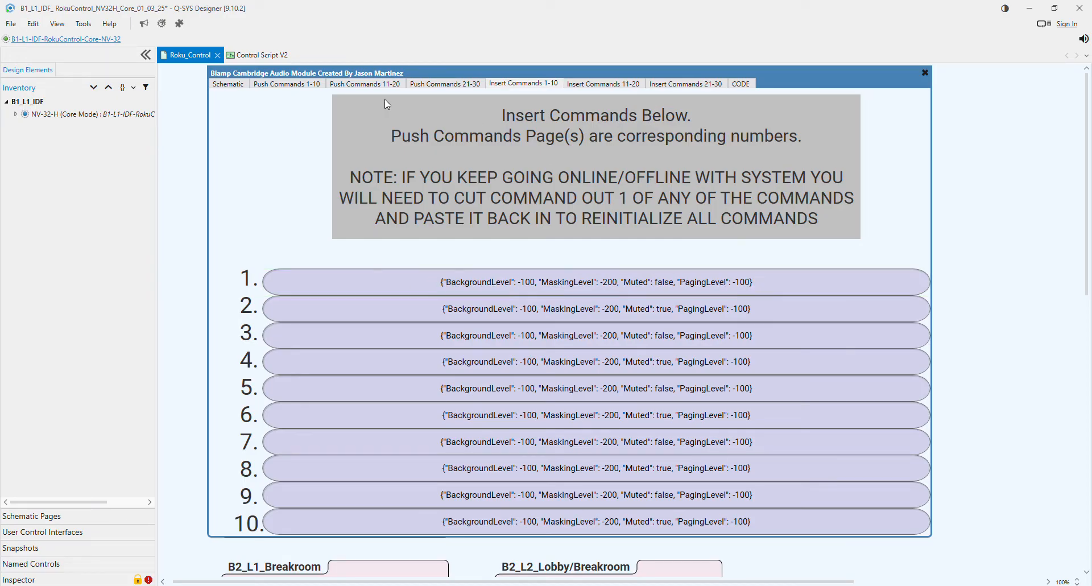
left_click(284, 84)
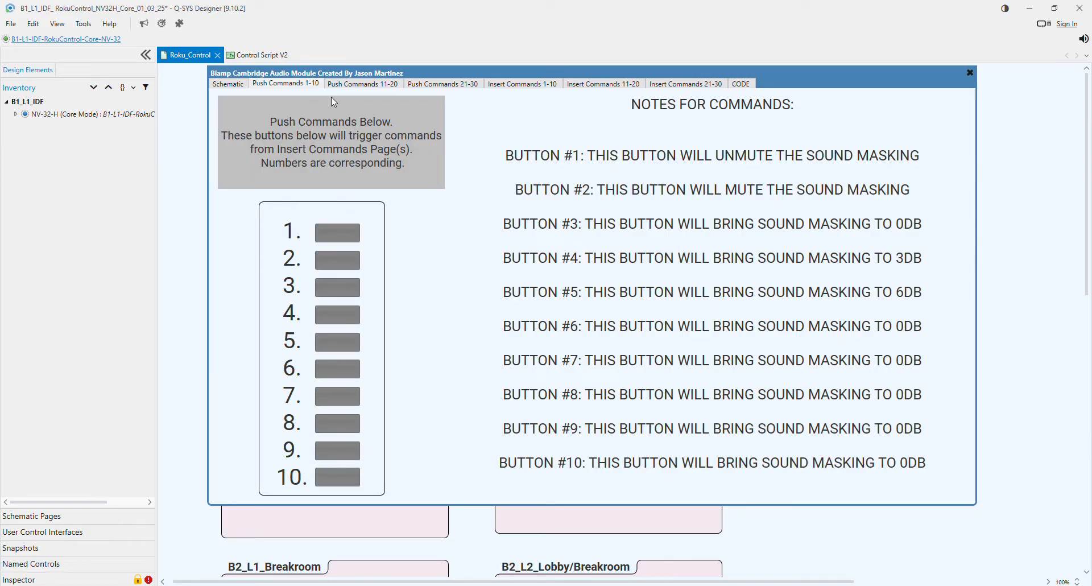
left_click(523, 85)
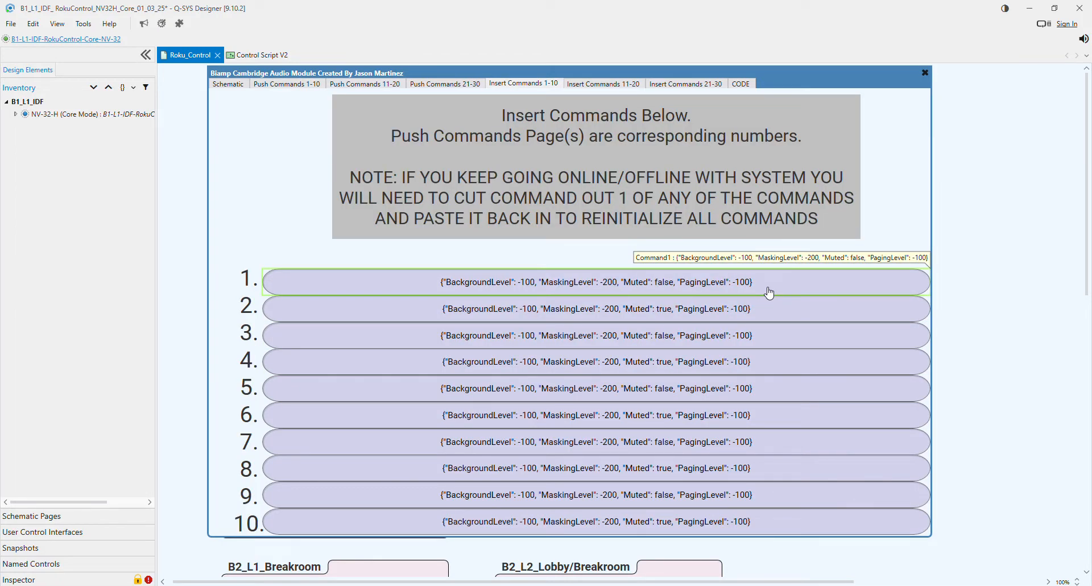
left_click(285, 84)
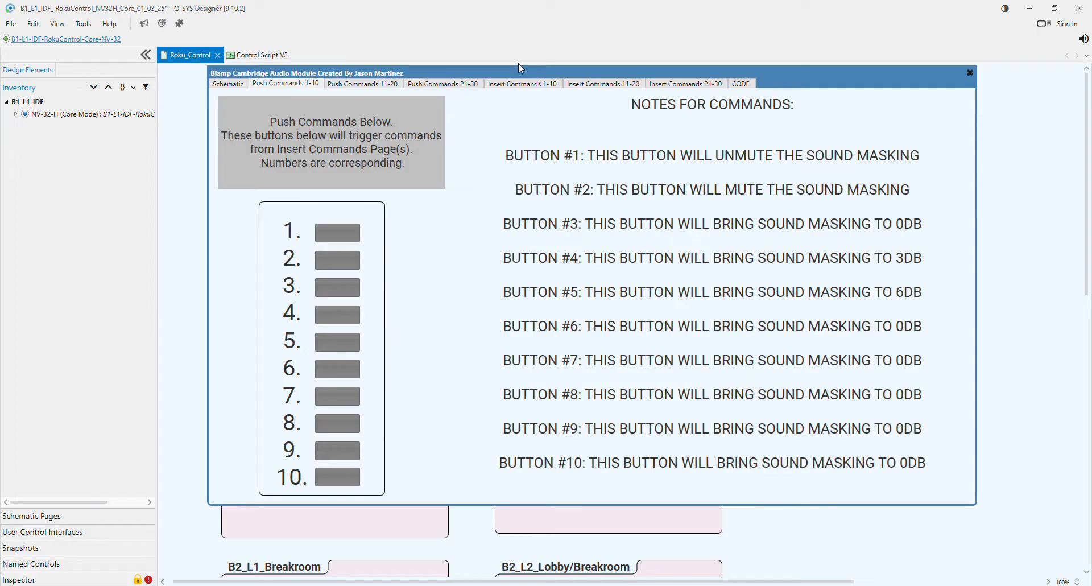
left_click(542, 85)
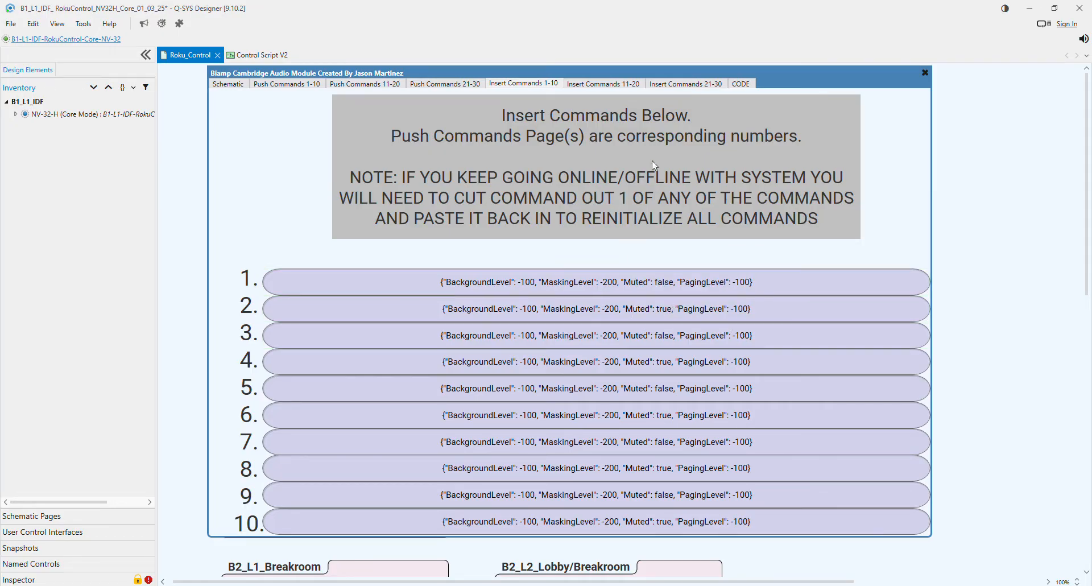
- Trigger push command 2 to mute the sound masking and check its response in the module script's debug output
left_click(290, 84)
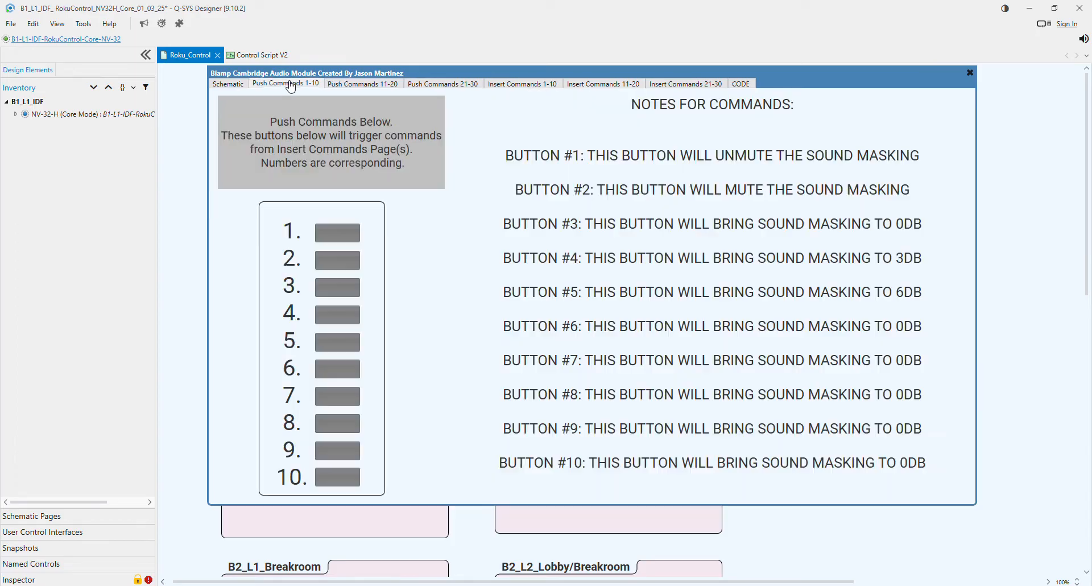
left_click(349, 261)
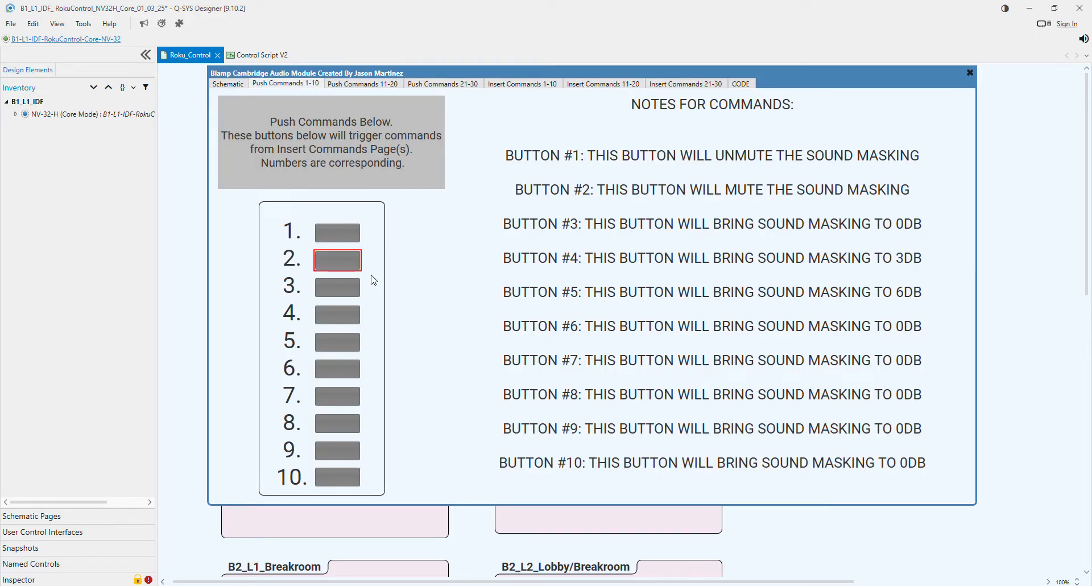
left_click(741, 84)
double_click(476, 158)
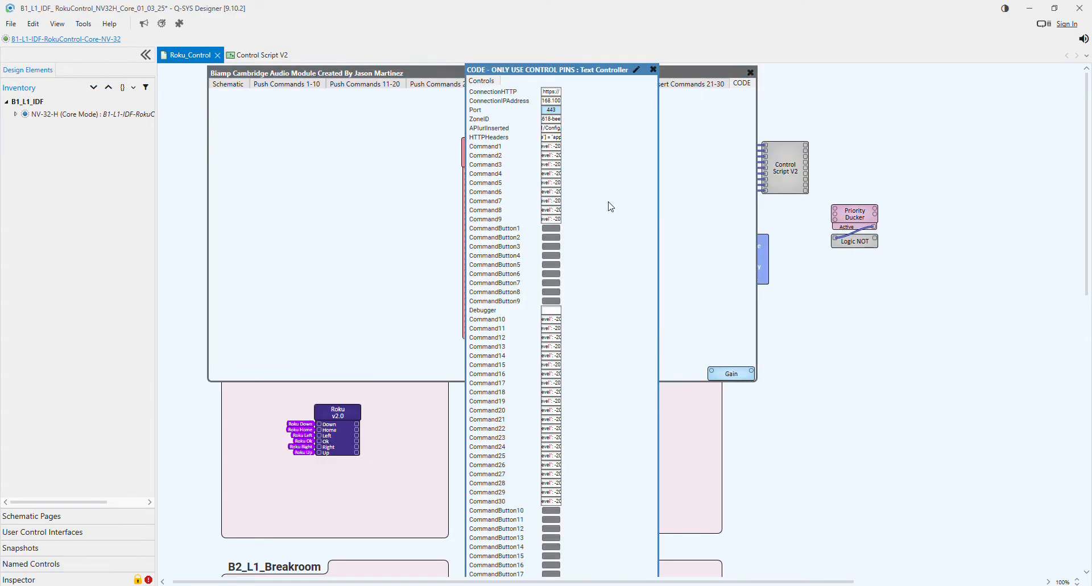
left_click(638, 73)
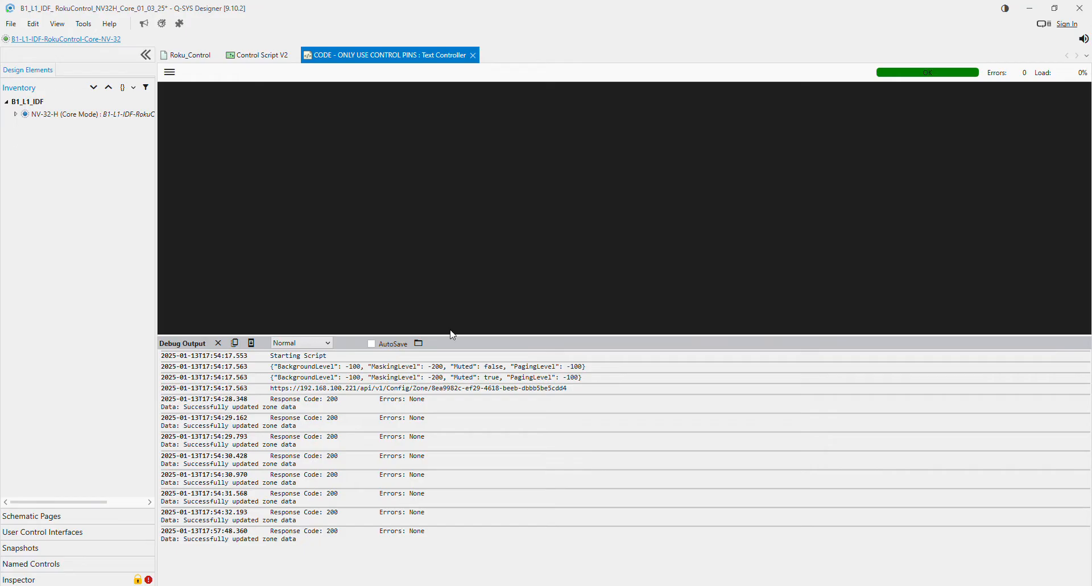
left_click_drag(310, 546, 160, 533)
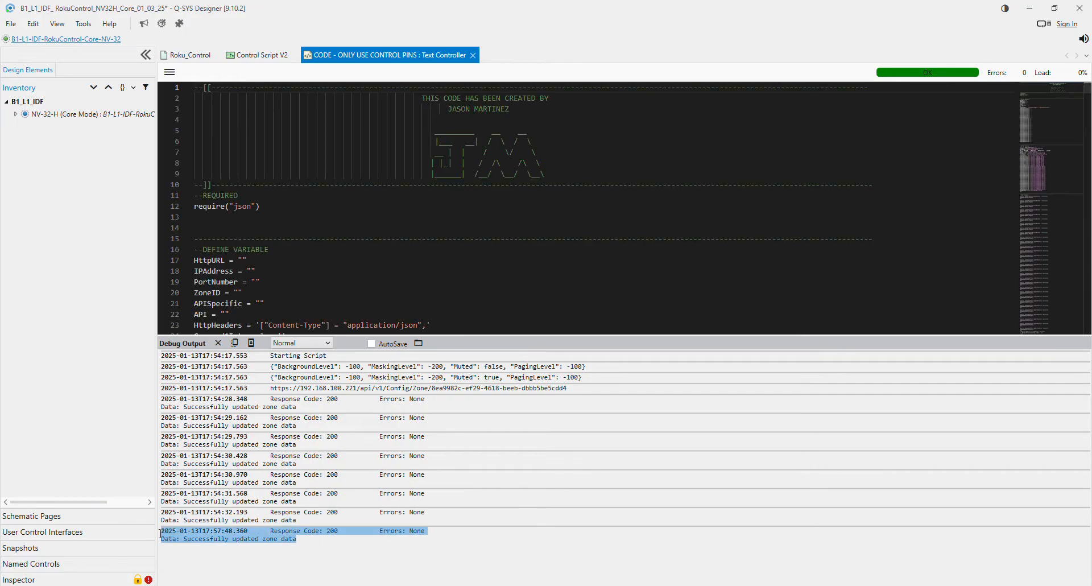
- Trigger CommandButton1 from the Text Controller's own controls on the Roku_Control page and close that control window
left_click(196, 57)
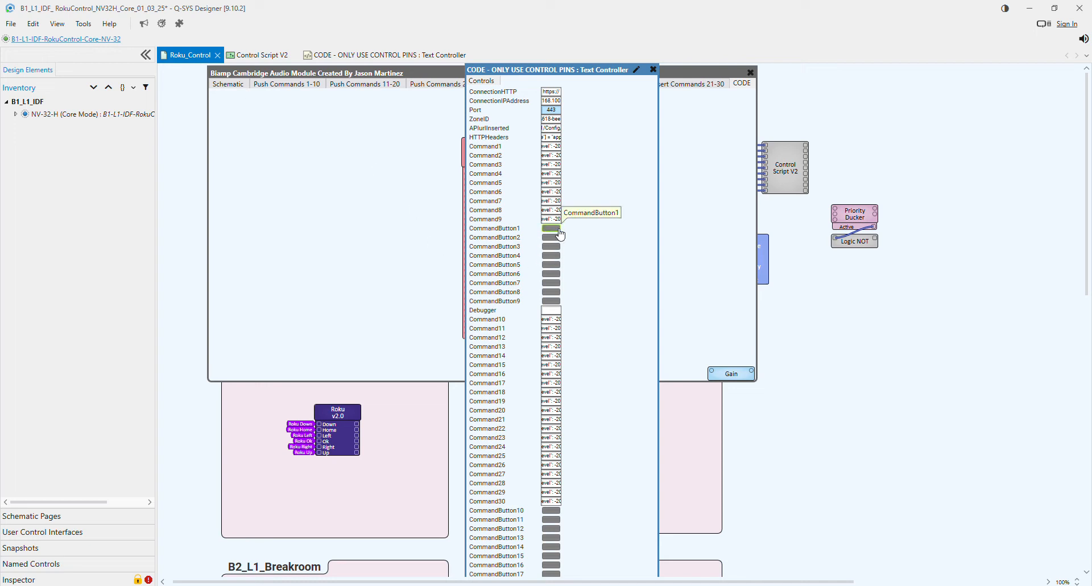
left_click(561, 235)
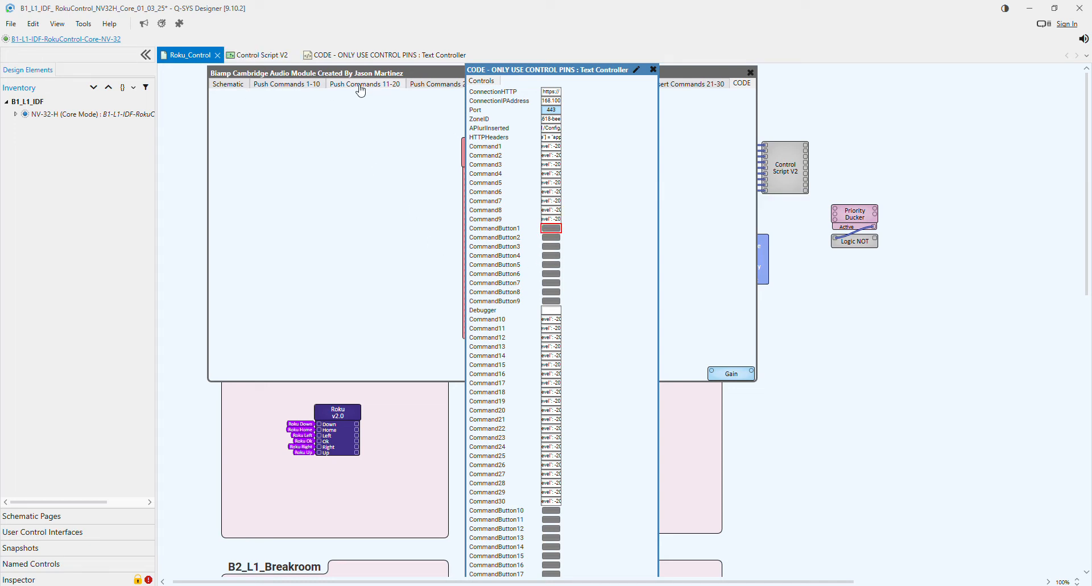
left_click(653, 70)
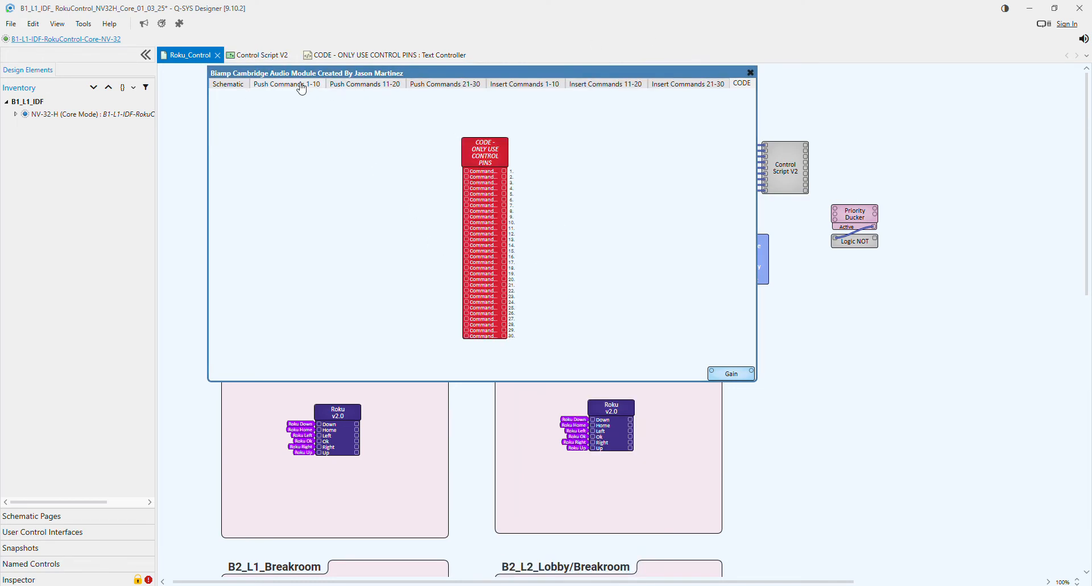
- Trigger push commands 1 and 2 alternately and review their responses in the script's debug output
left_click(299, 84)
left_click(333, 239)
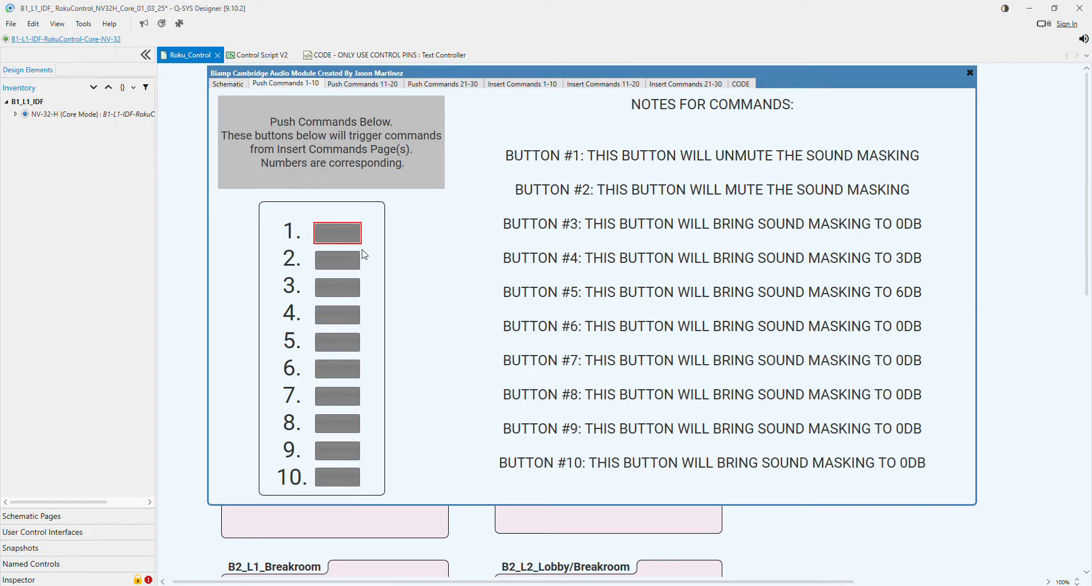
left_click(348, 263)
left_click(340, 233)
left_click(381, 61)
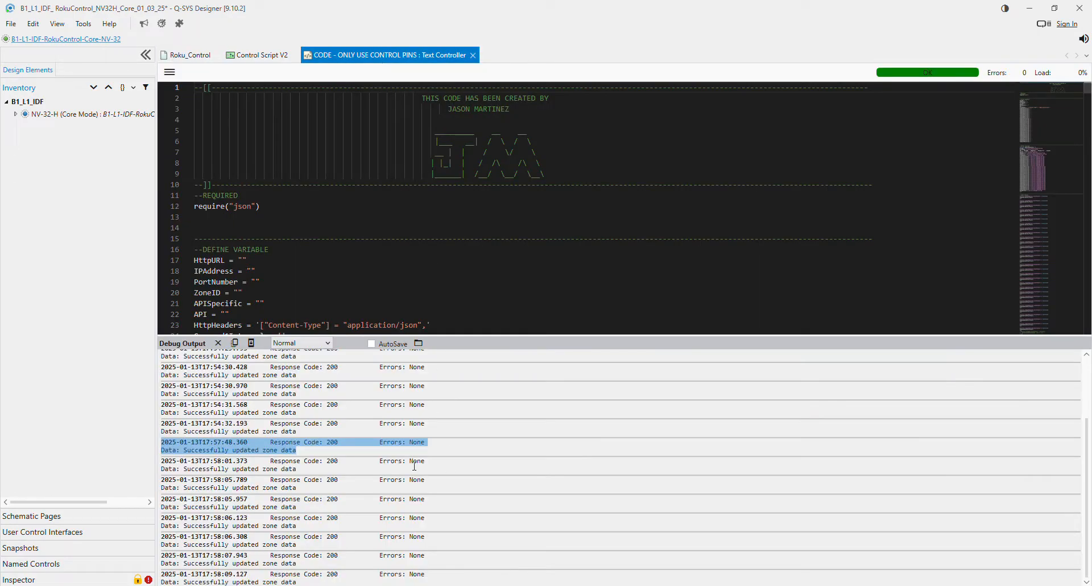
left_click_drag(438, 578, 175, 366)
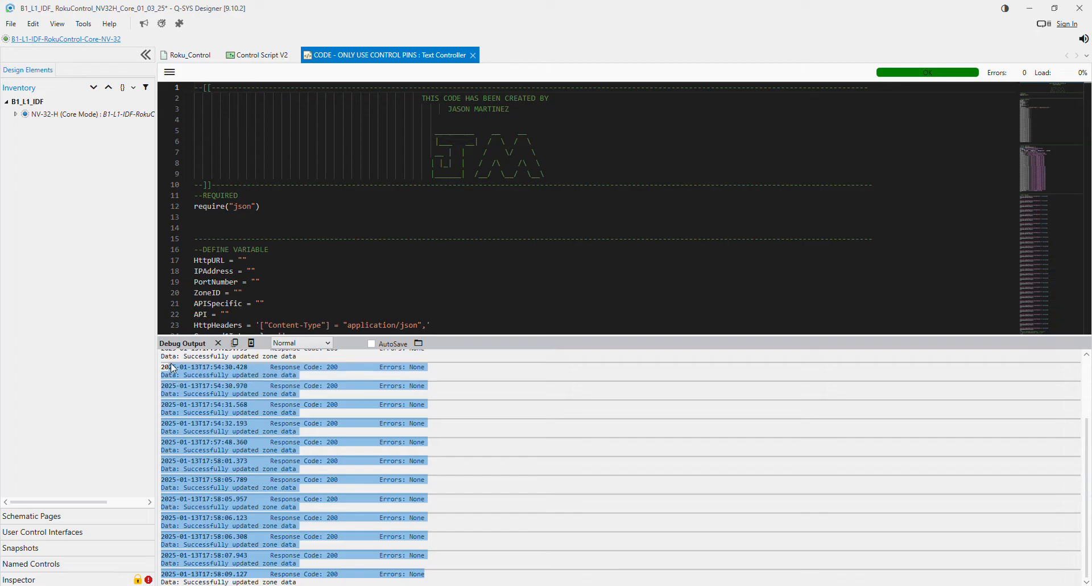
left_click(559, 440)
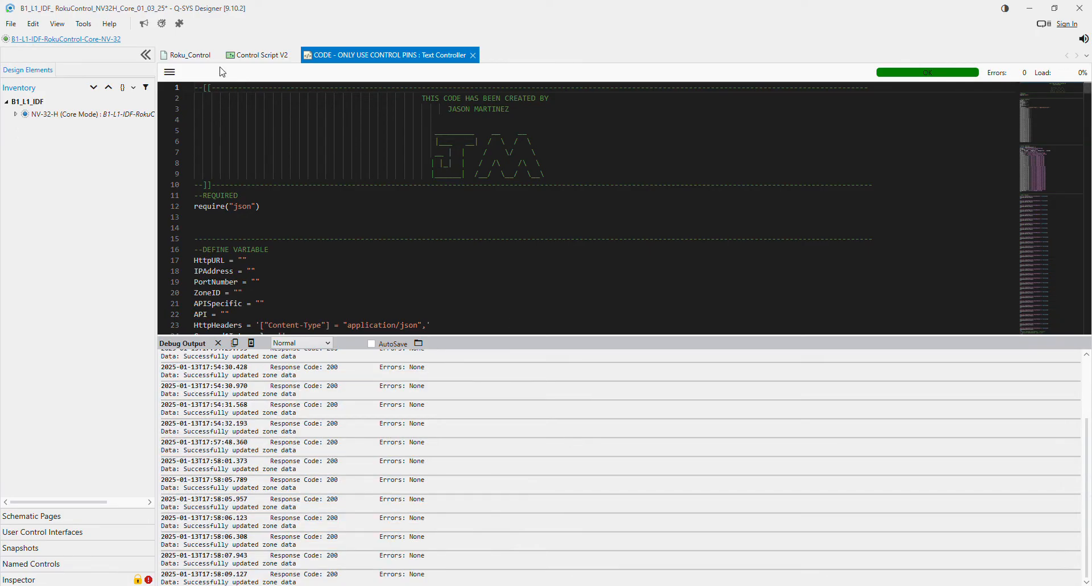
- Return to the push commands page and place the Qt X Config browser window beside the module's buttons
left_click(173, 50)
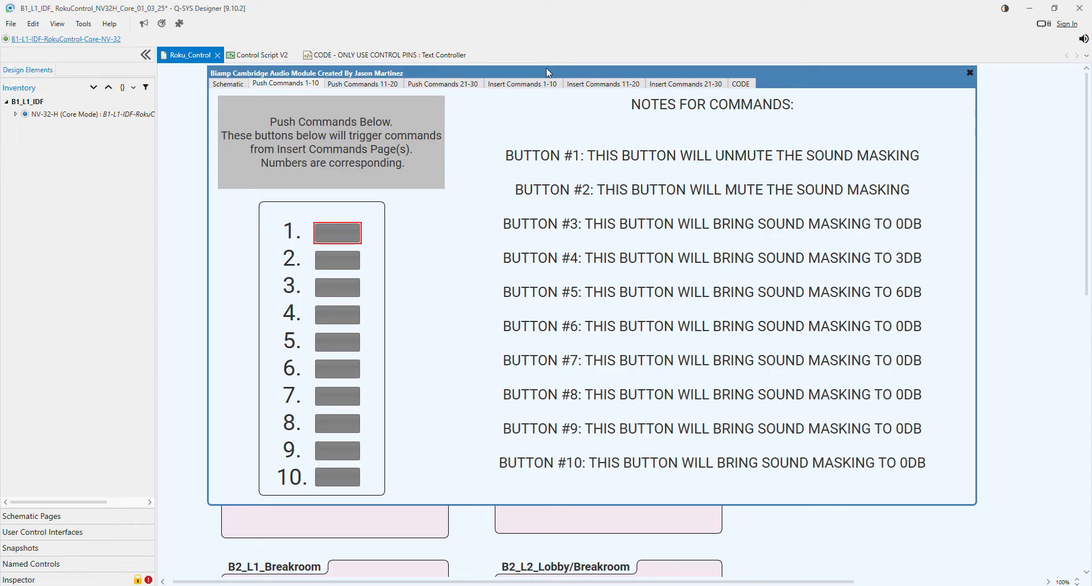
left_click_drag(547, 78, 508, 77)
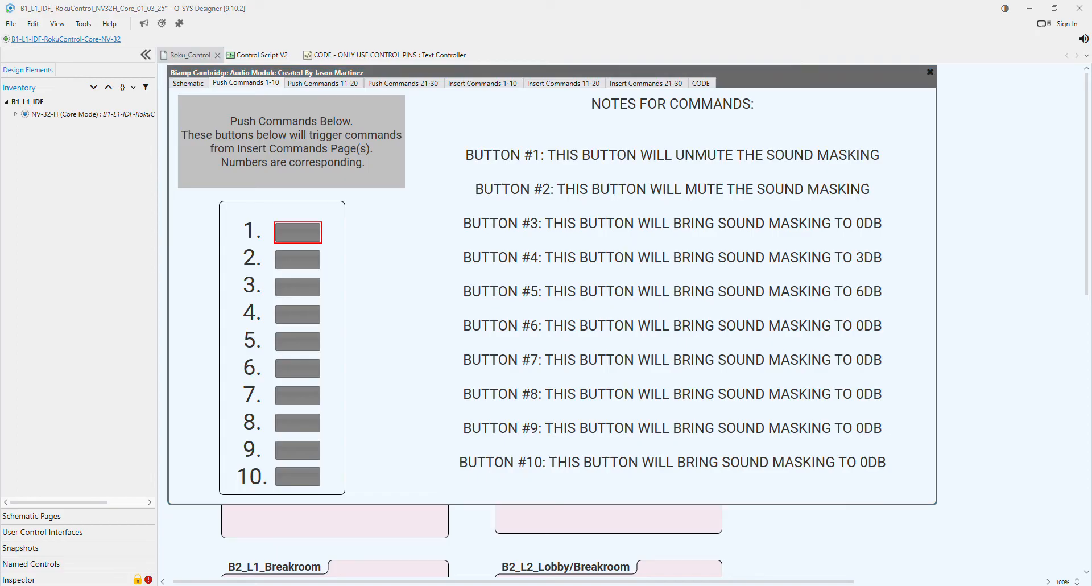
left_click_drag(1091, 136, 816, 51)
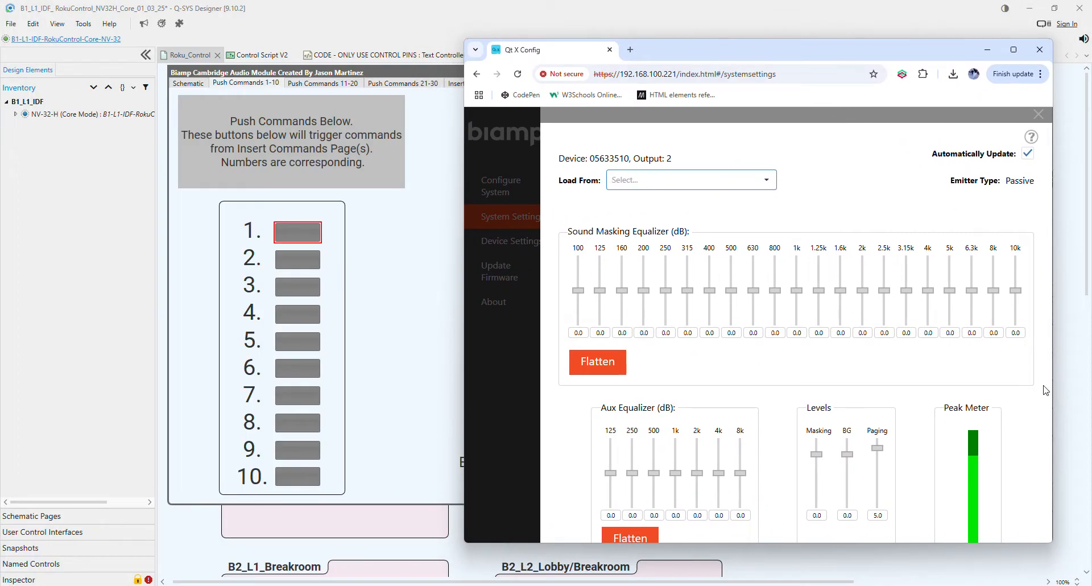
scroll(992, 399, "down", 2)
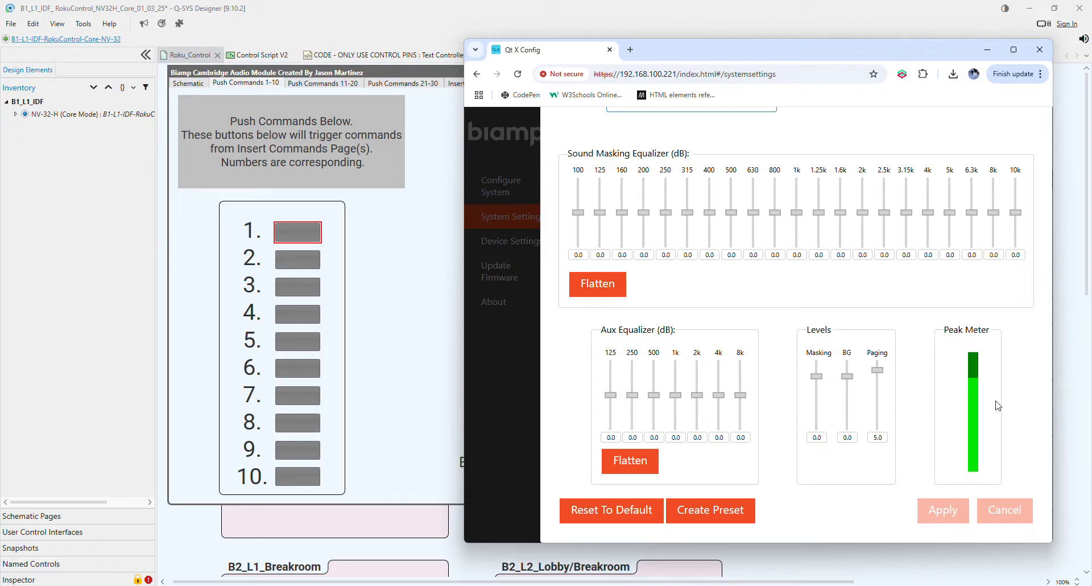
- Trigger push command 2 and inspect the device's output 2 settings and levels in Qt X Config
left_click(312, 263)
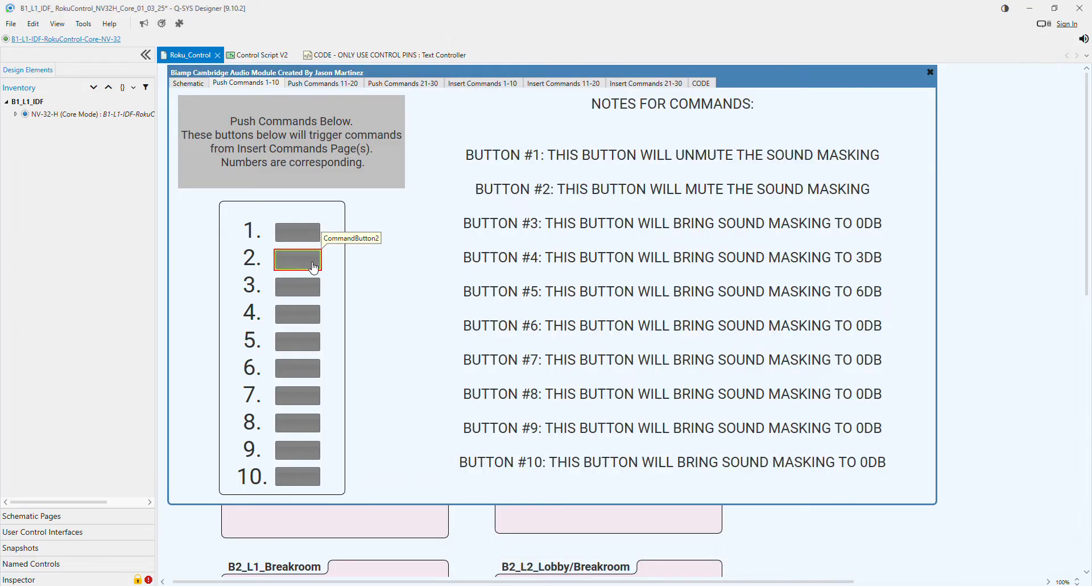
left_click(492, 585)
left_click(621, 546)
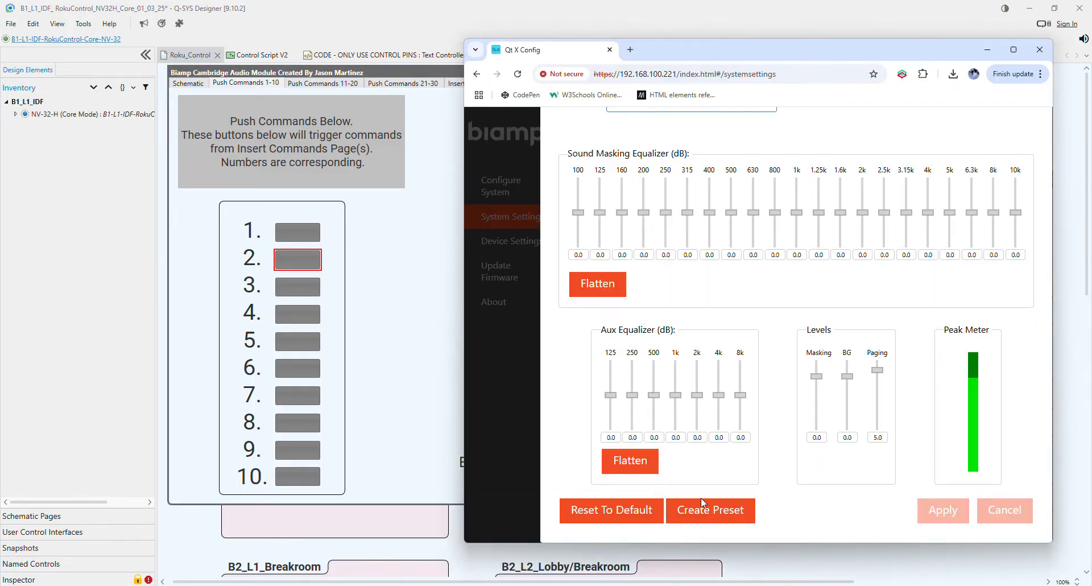
scroll(834, 232, "up", 3)
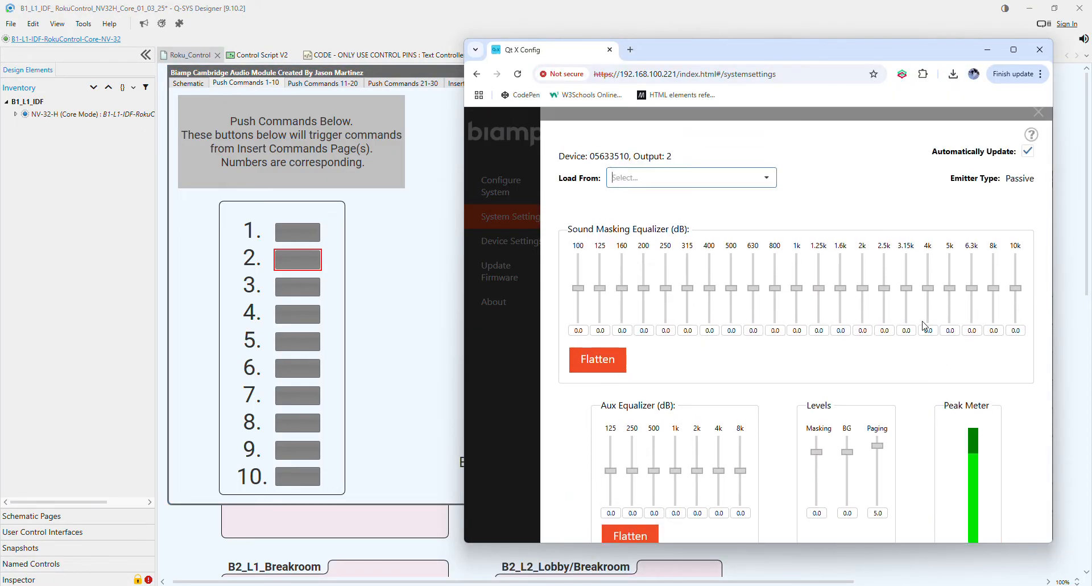
scroll(833, 262, "down", 3)
scroll(834, 262, "up", 3)
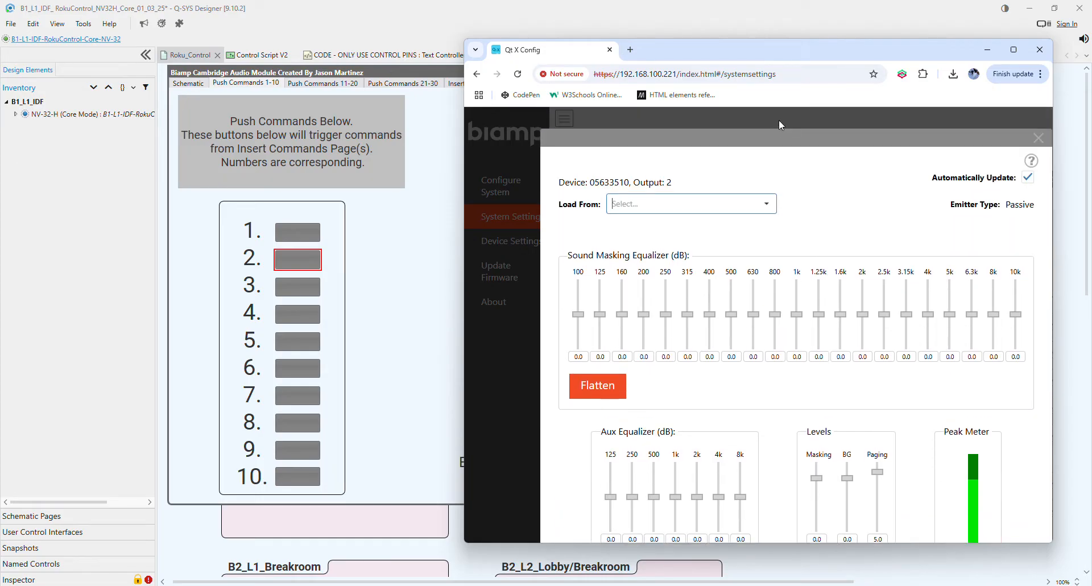
- Reload the Qt X Config system settings page and display the zone data for Z2
left_click(775, 79)
key("Return")
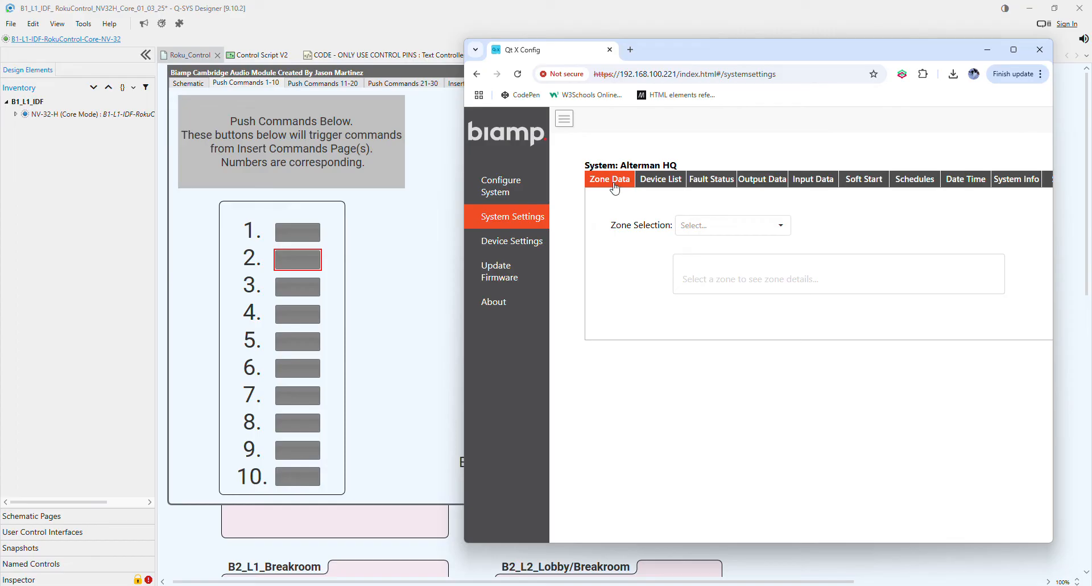
left_click(779, 225)
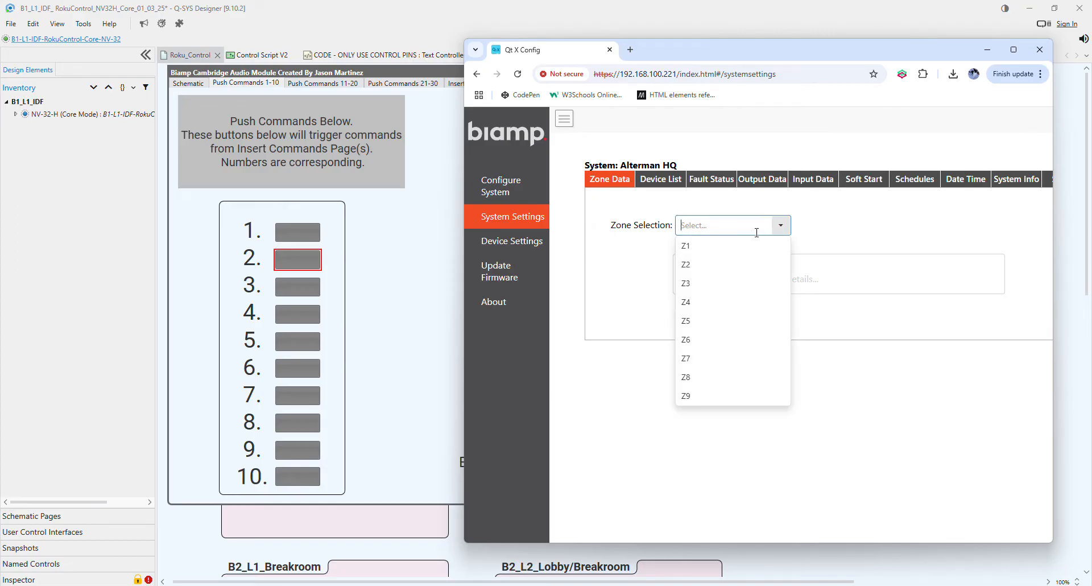
left_click(690, 268)
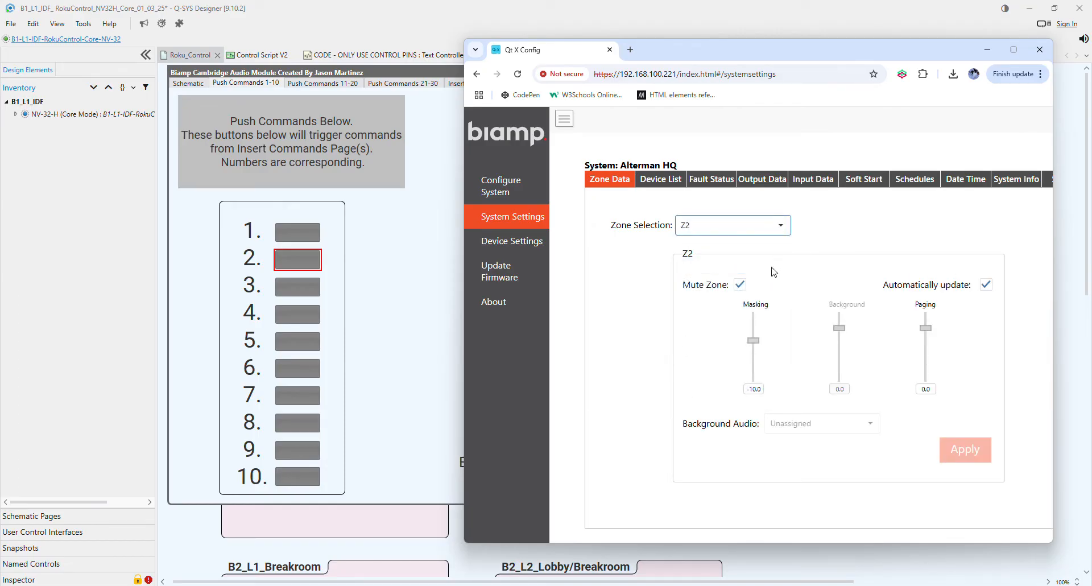
- Trigger push command 1 to unmute the sound masking, then reload Qt X Config and check zone Z2
left_click(306, 241)
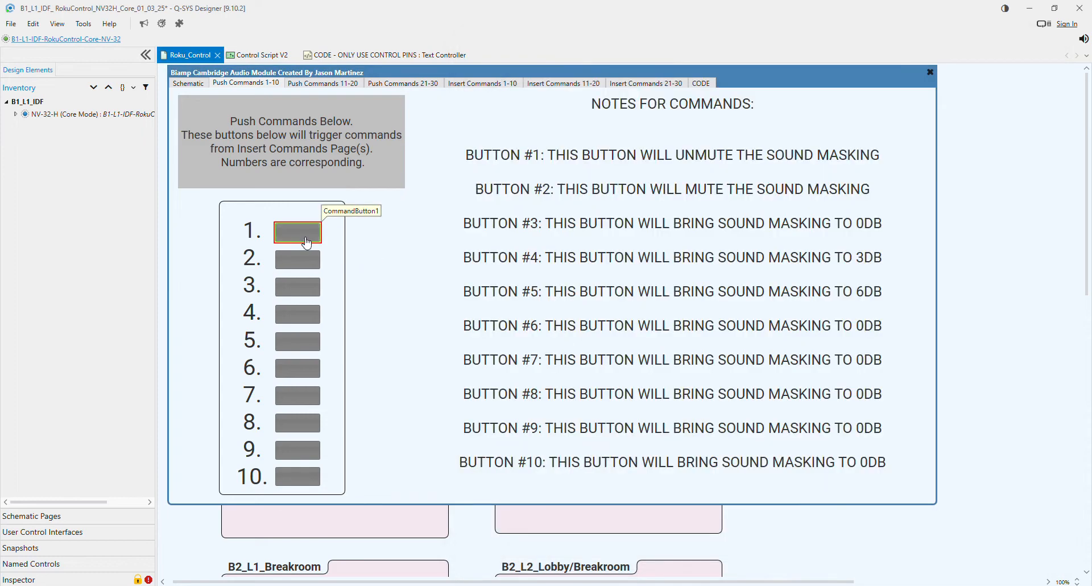
mouse_move(567, 584)
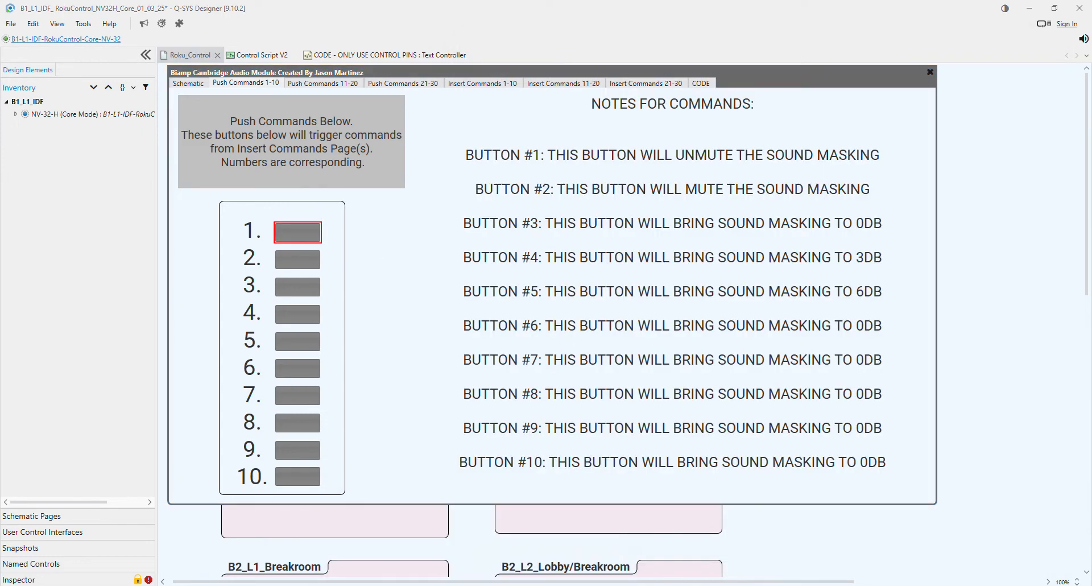
mouse_move(496, 585)
left_click(621, 550)
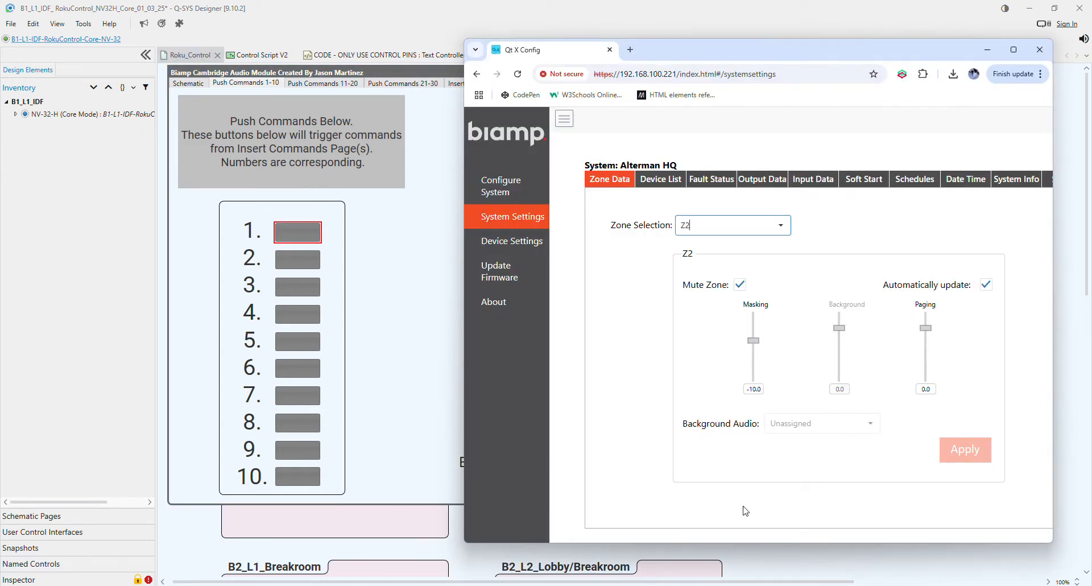
left_click(517, 74)
left_click(776, 225)
left_click(730, 265)
- Maximize the Qt X Config window and inspect output 2's emitter settings in the system configuration's output list
left_click(503, 188)
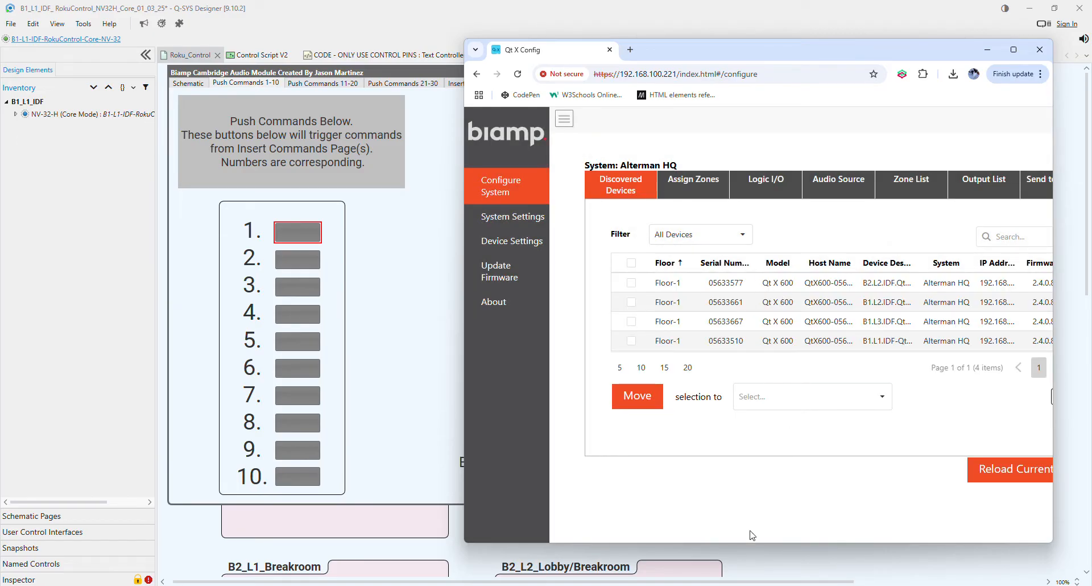
double_click(853, 59)
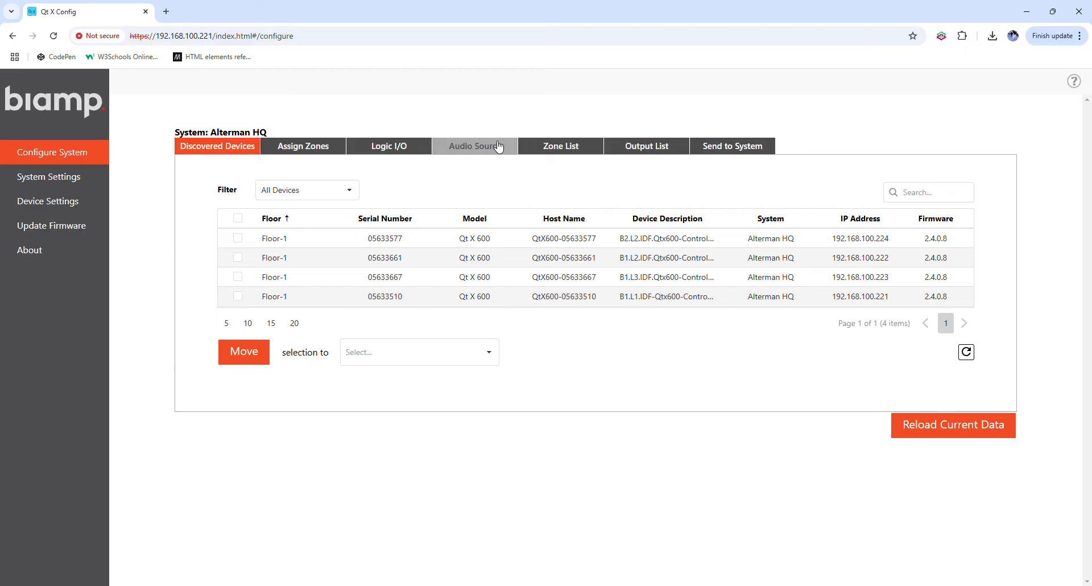
left_click(633, 152)
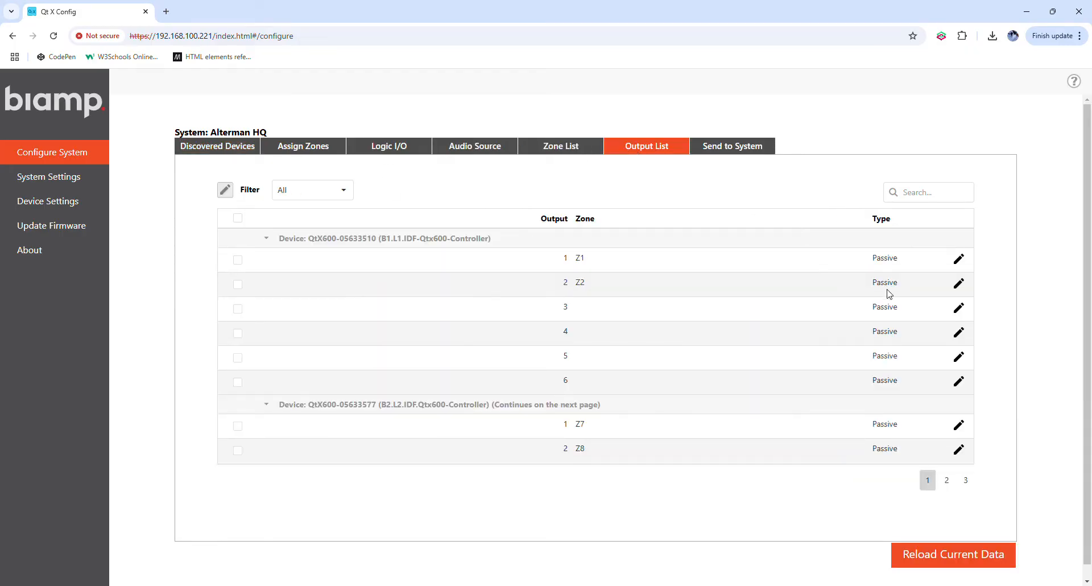
left_click(959, 287)
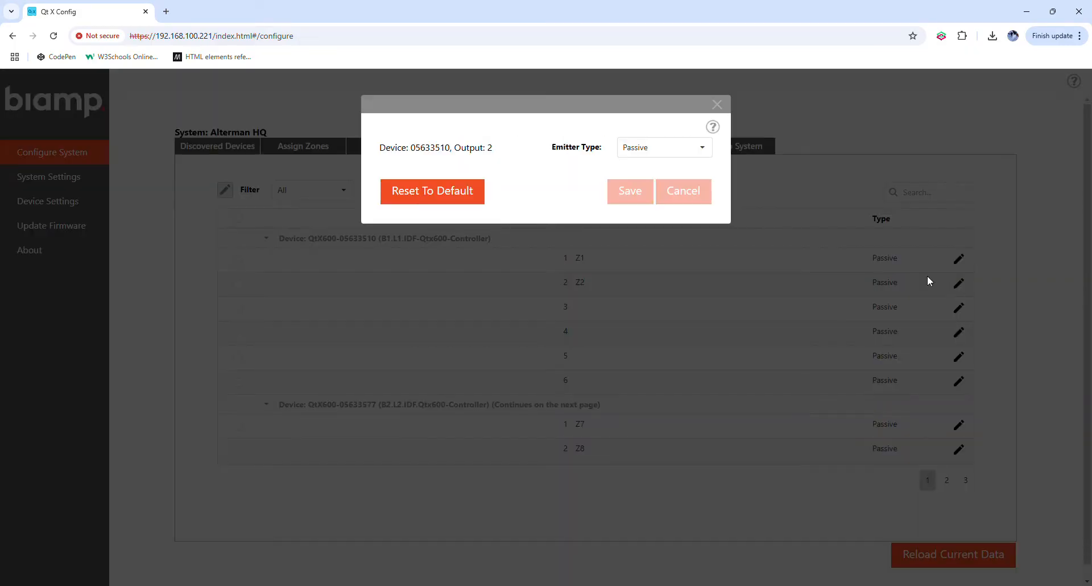
left_click(716, 106)
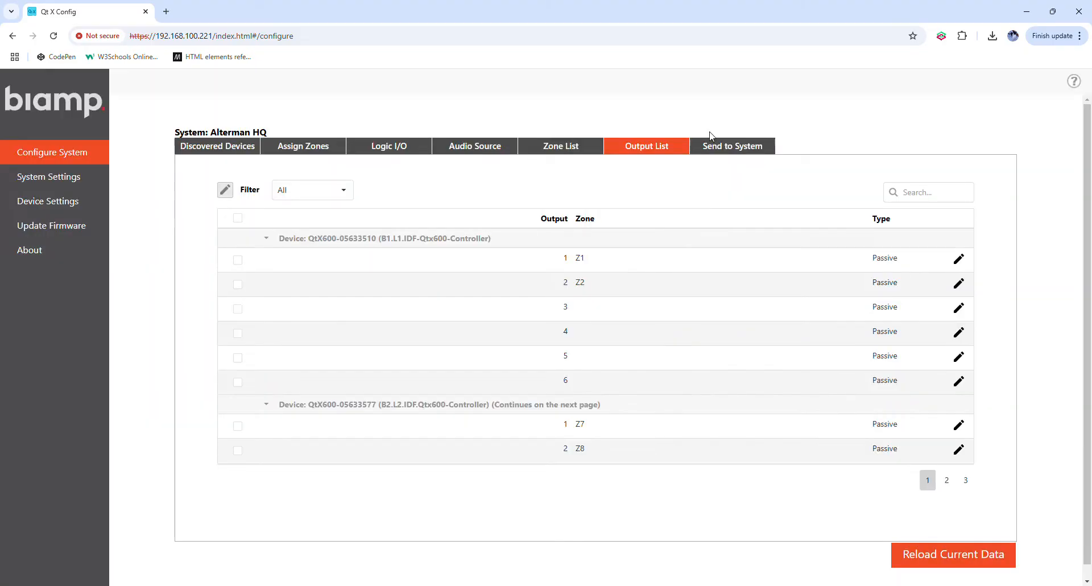
- Look through the zone list and audio sources in the Qt X system configuration
double_click(579, 282)
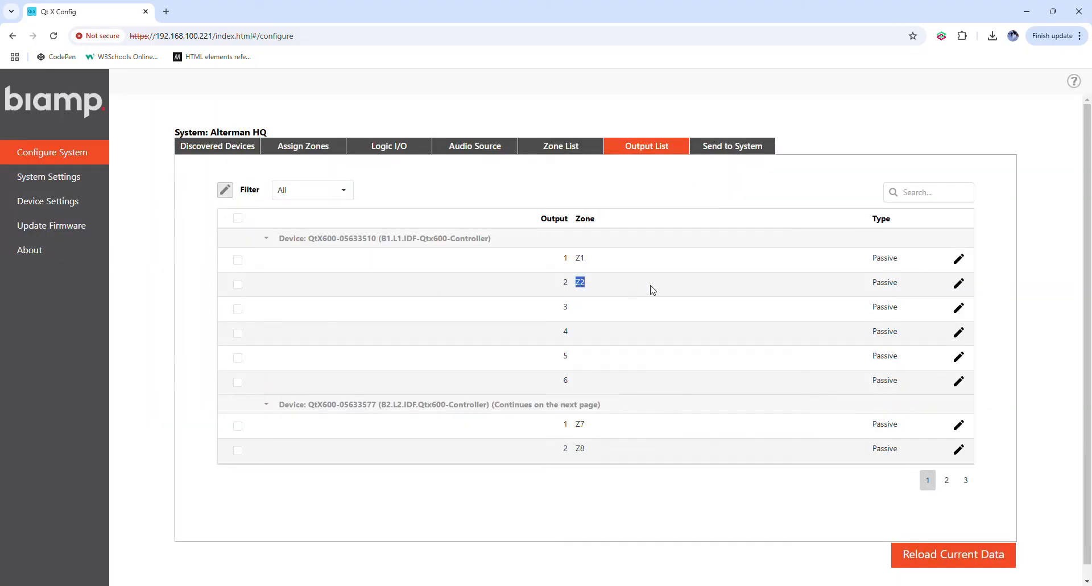
left_click(238, 284)
left_click(538, 148)
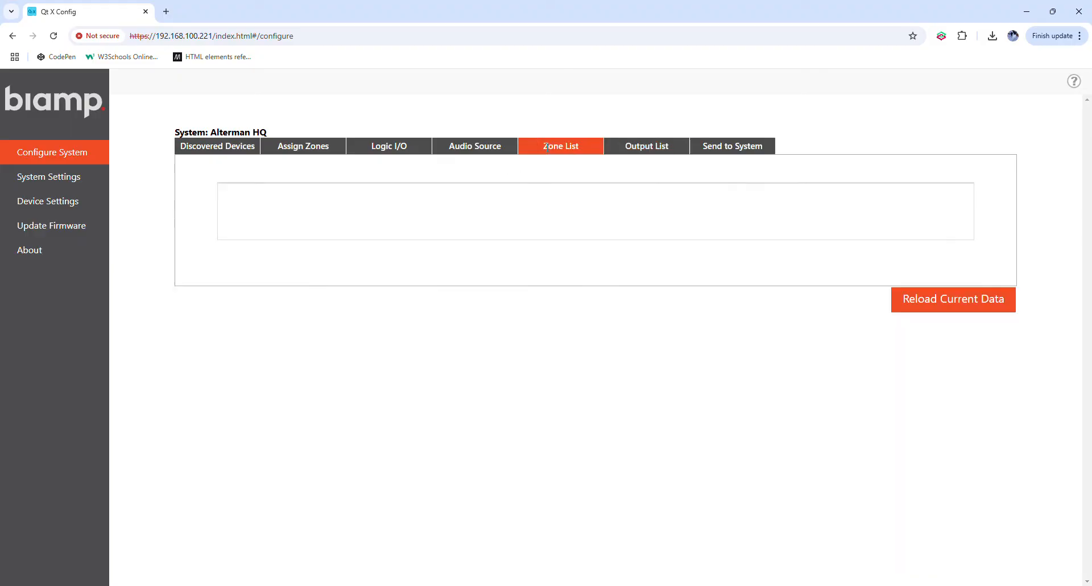
left_click(500, 149)
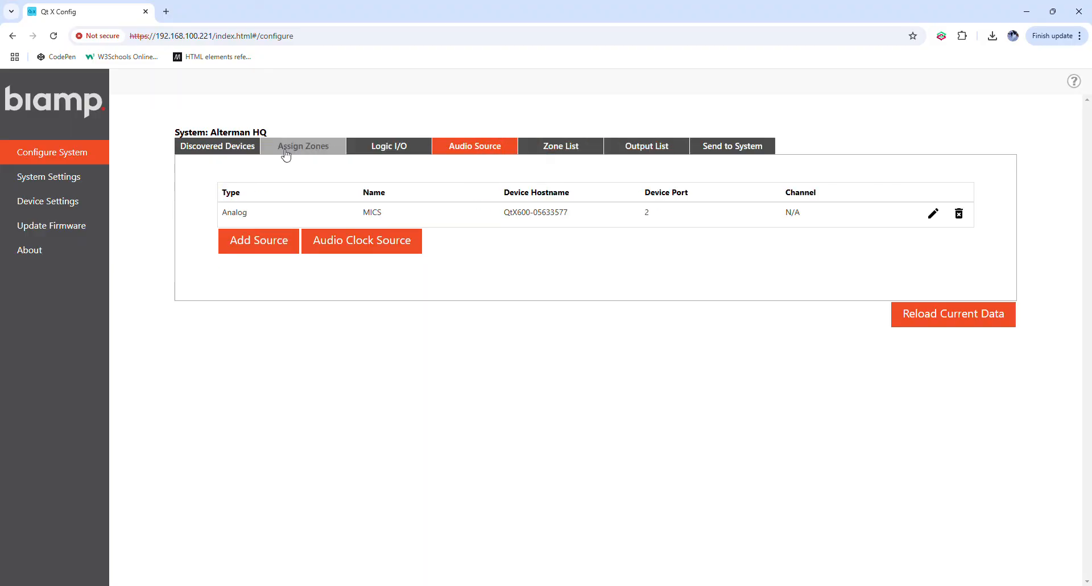
left_click(640, 151)
- Display the equalizer, levels and peak meter of the Z2 output in the system settings' output data
left_click(60, 187)
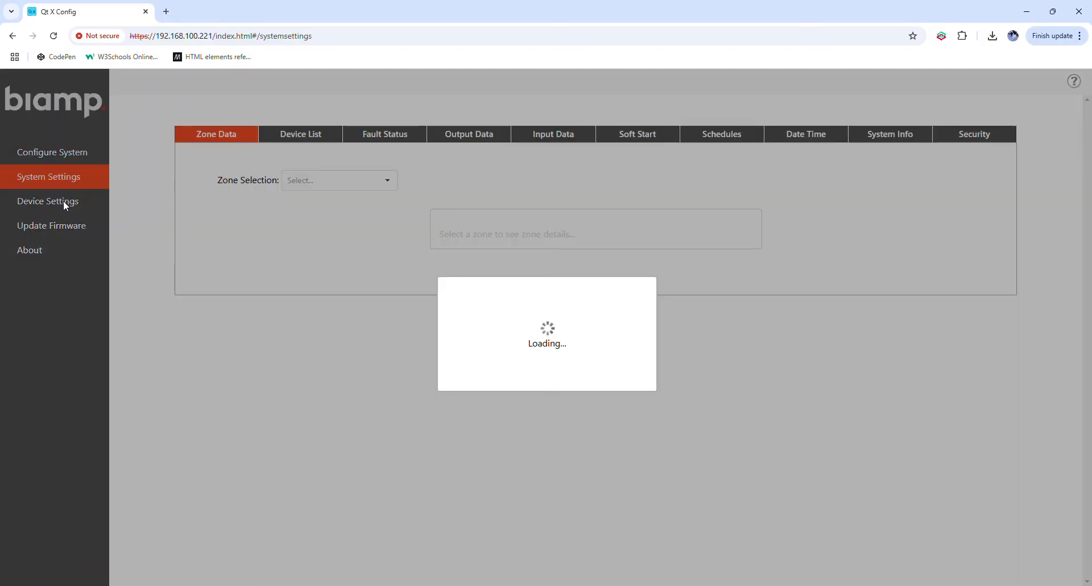
left_click(464, 150)
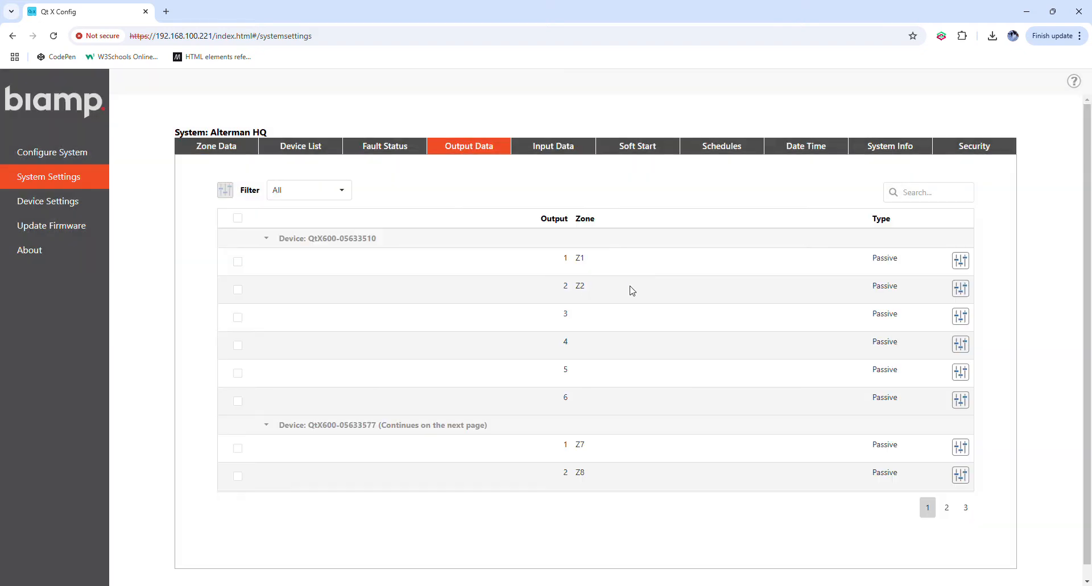
left_click(961, 288)
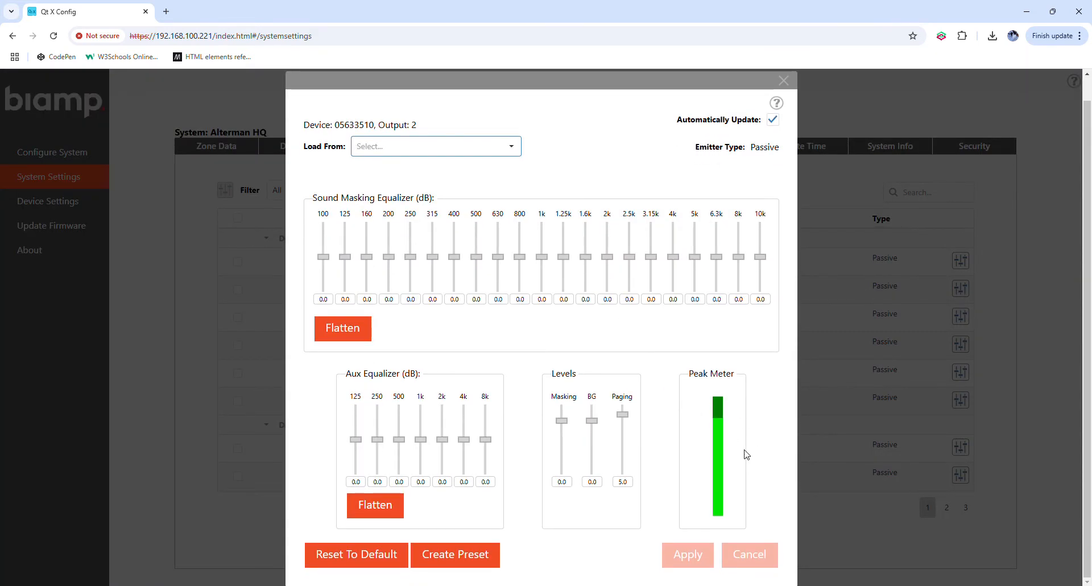
- Switch to Q-SYS Designer, trigger push command 2 to mute the sound masking, and check output 2's peak meter in Qt X Config
mouse_move(802, 576)
mouse_move(945, 543)
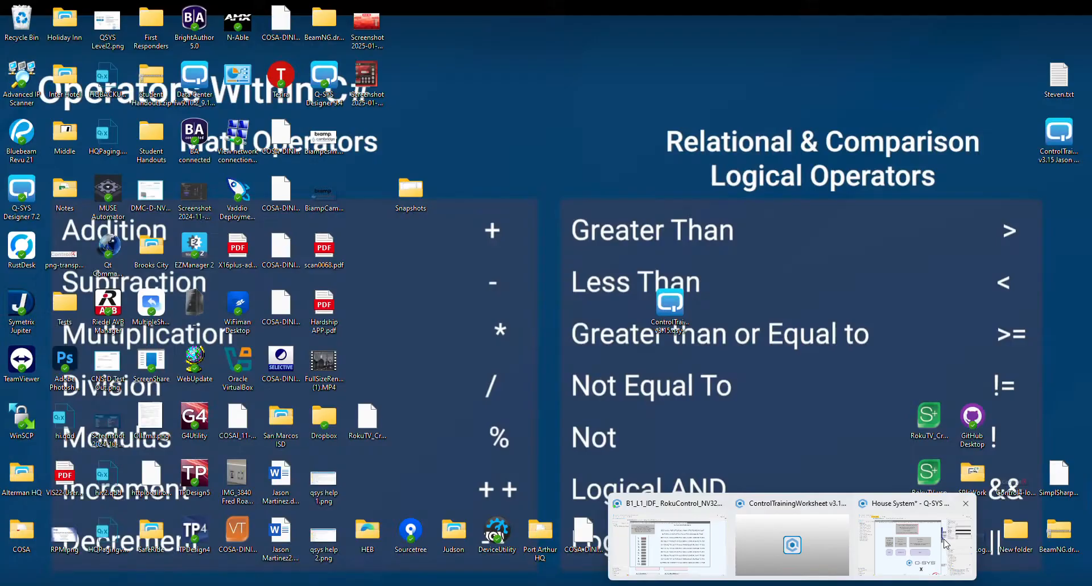
left_click(695, 547)
left_click(287, 259)
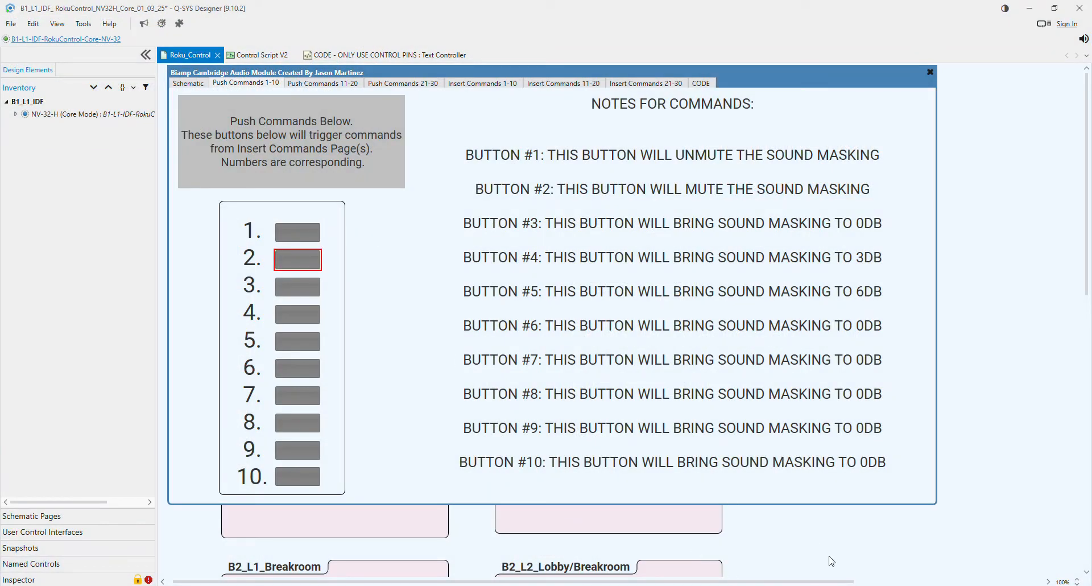
mouse_move(520, 581)
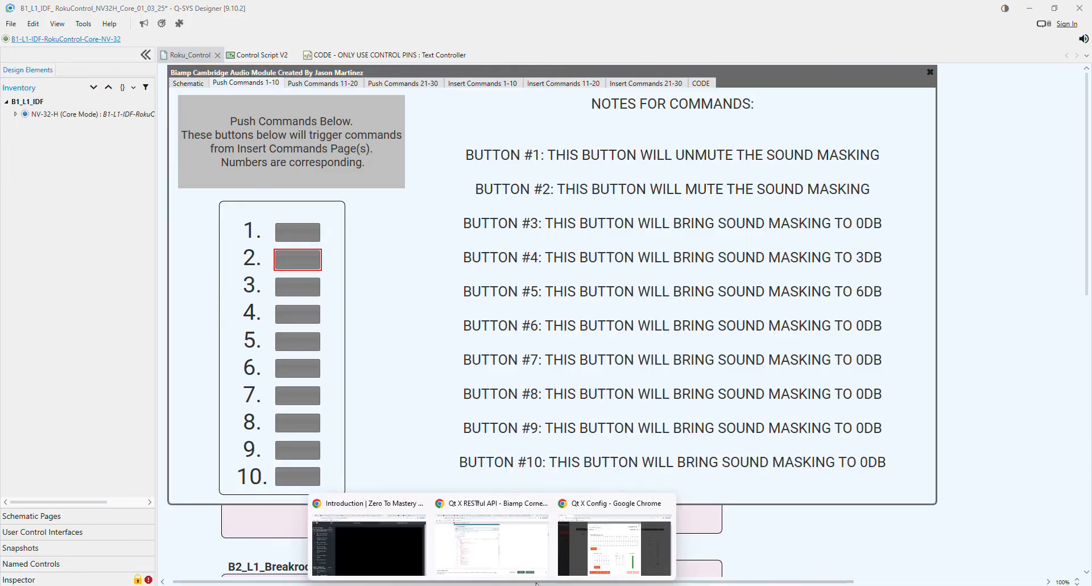
left_click(619, 565)
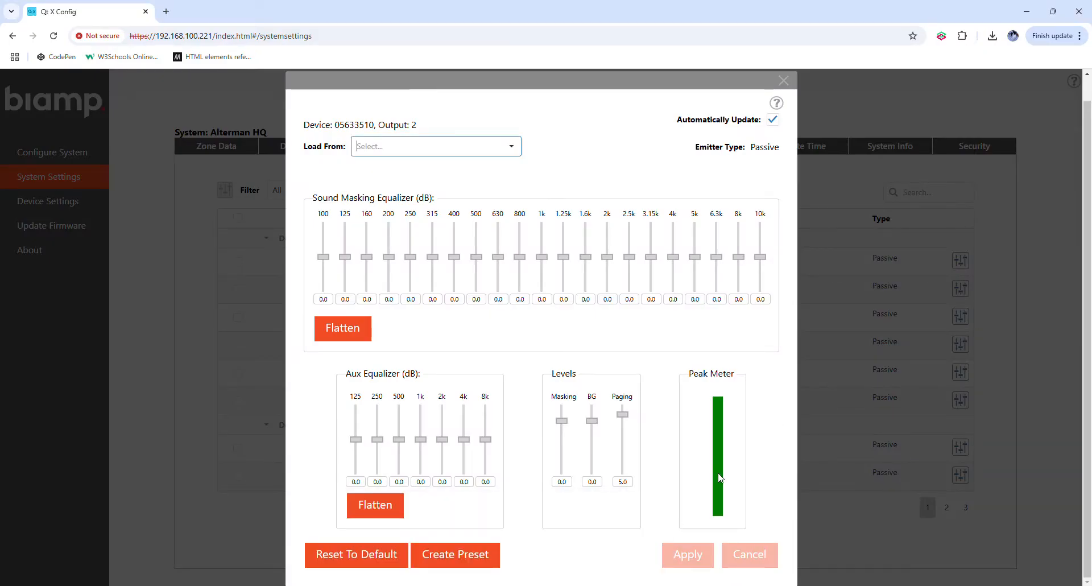
- Trigger push command 1 in Q-SYS Designer to unmute the sound masking and recheck output 2's peak meter in Qt X Config
mouse_move(810, 582)
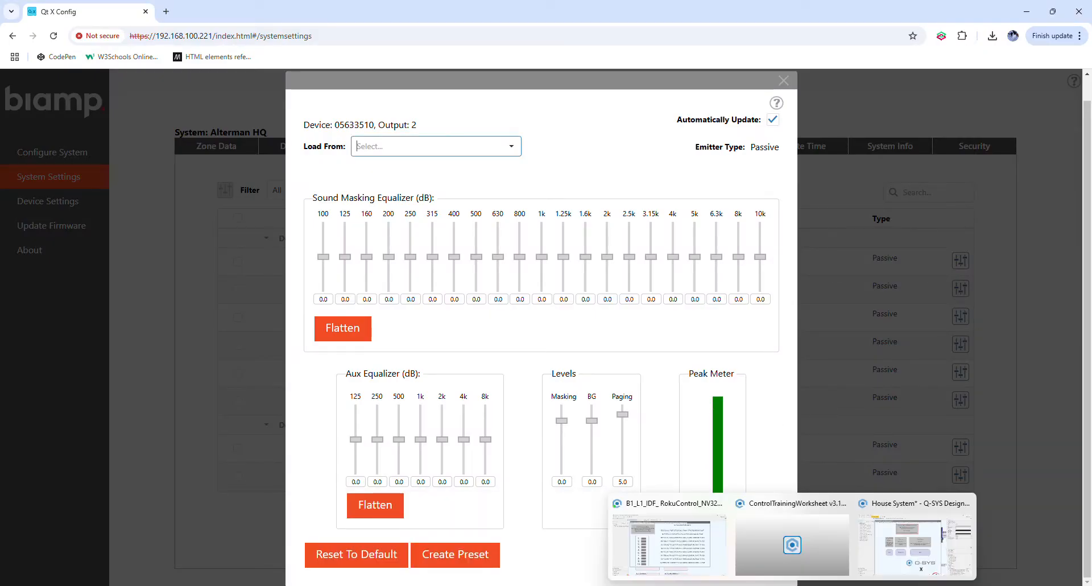
left_click(687, 549)
left_click(300, 233)
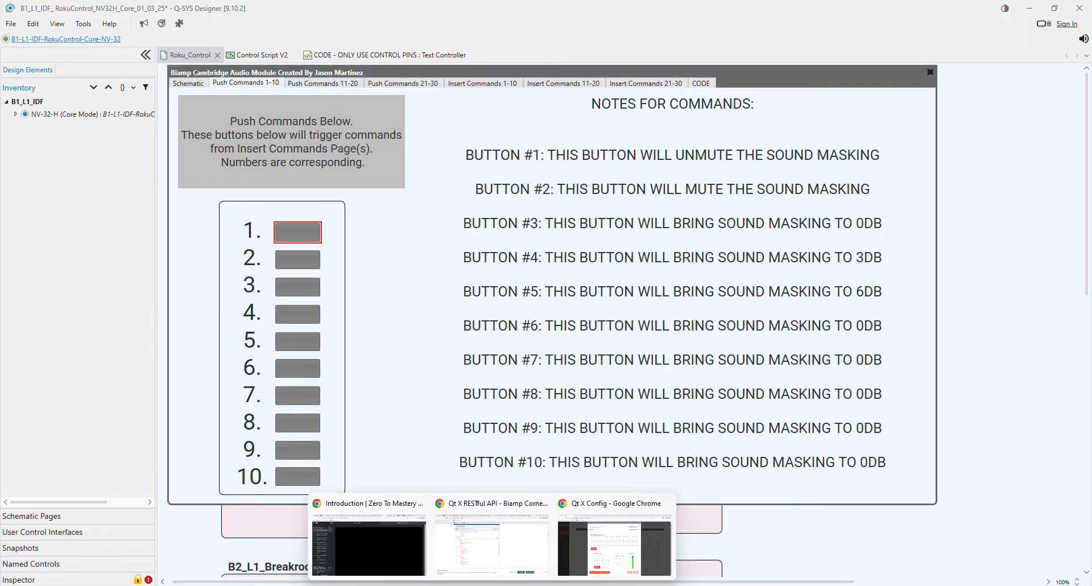
left_click(624, 560)
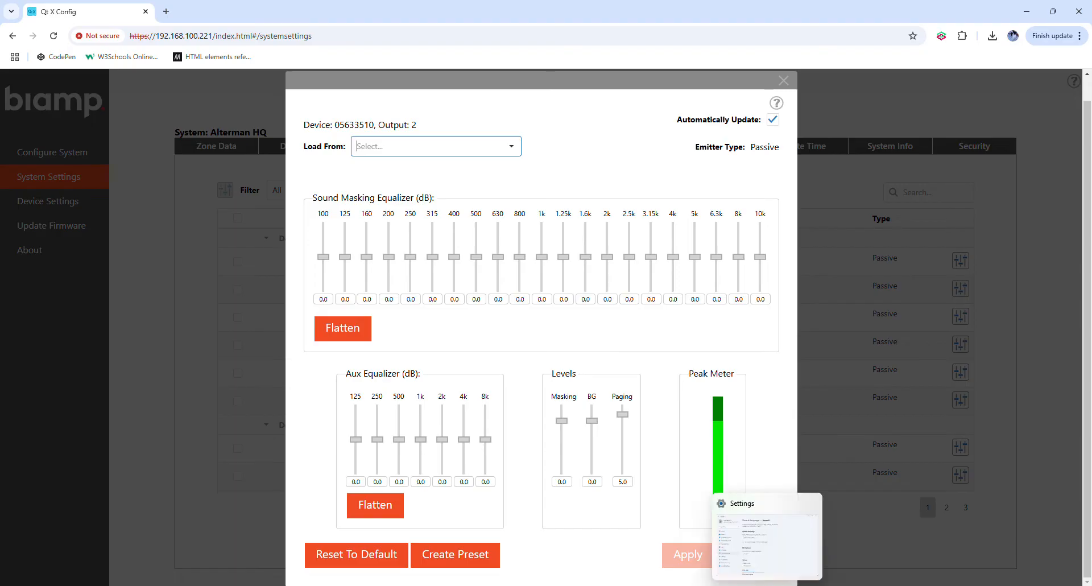
- Return to the Q-SYS module and view push commands 21-30 and the inserted API commands 1-10
mouse_move(791, 583)
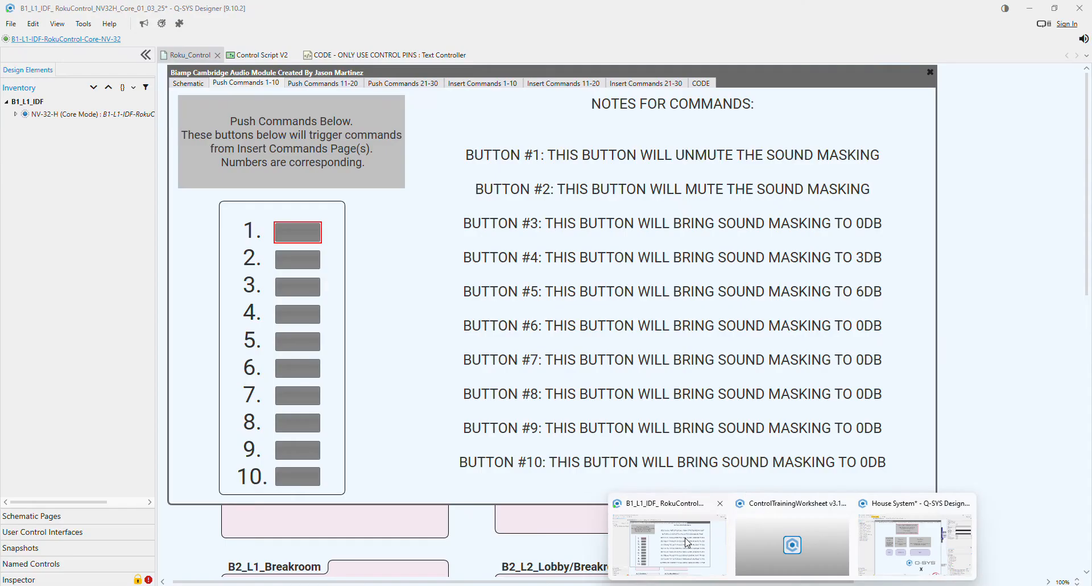
left_click(688, 543)
left_click(403, 83)
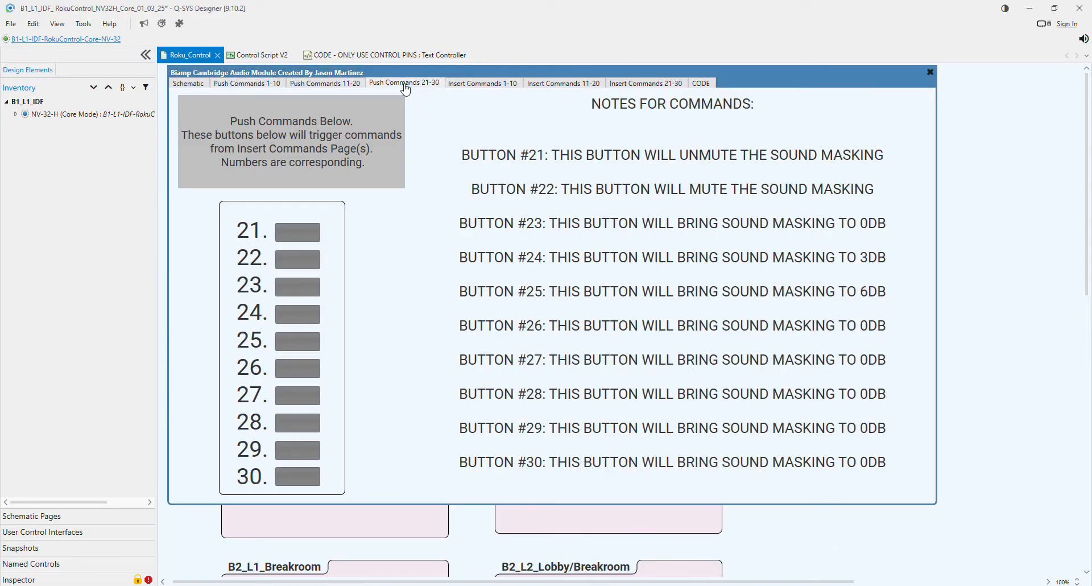
left_click(473, 85)
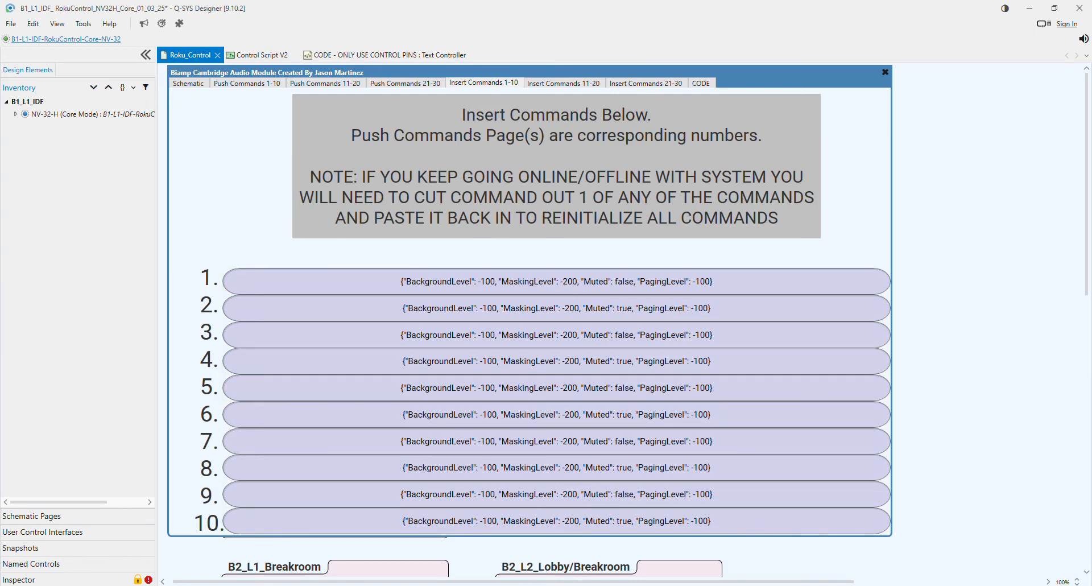
- Examine output 2's masking level in Qt X Config and switch back to the Q-SYS module
left_click(492, 585)
left_click(622, 535)
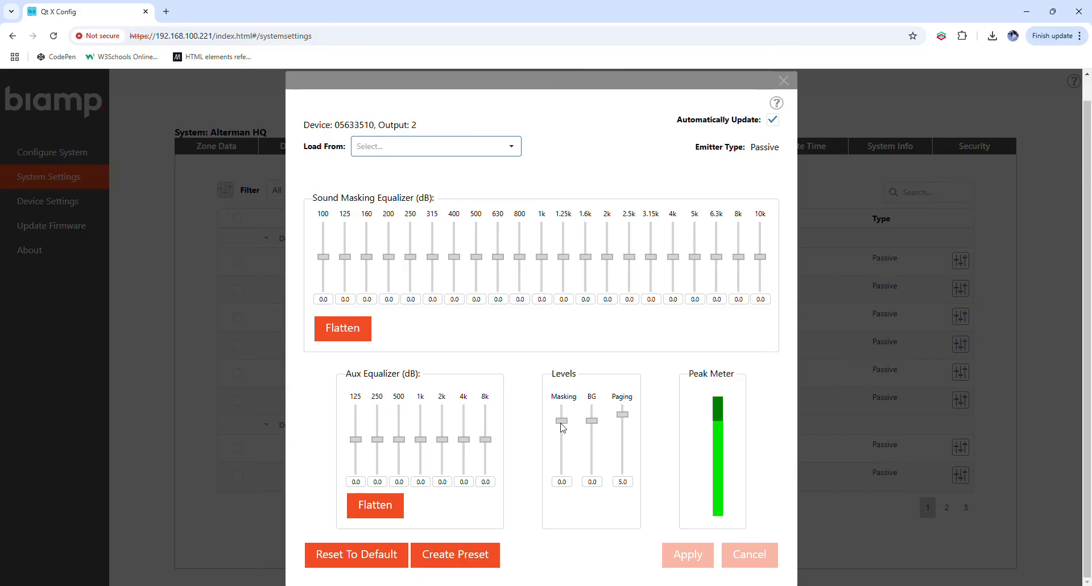
mouse_move(567, 585)
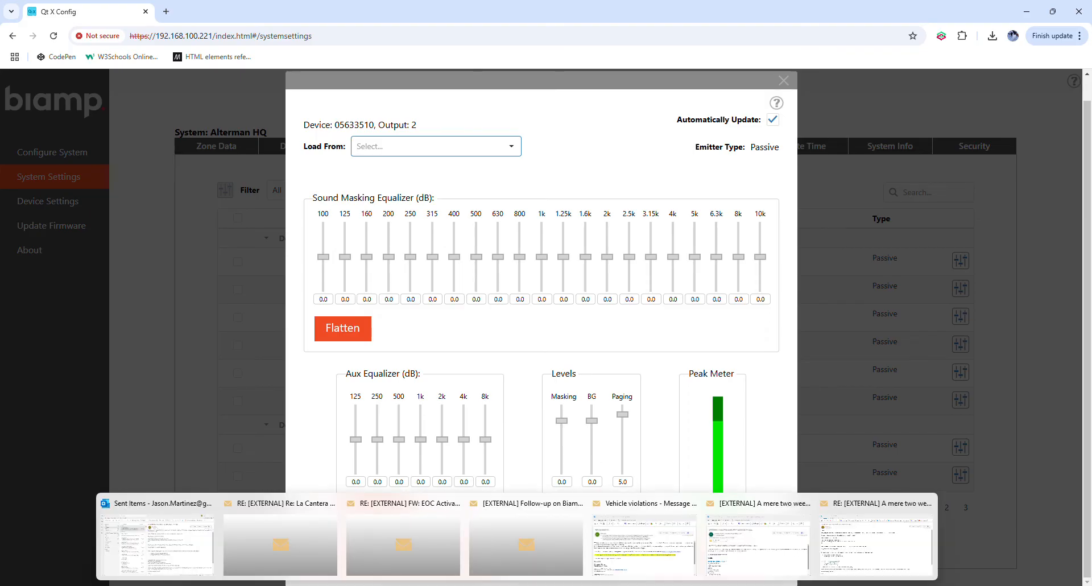
mouse_move(492, 585)
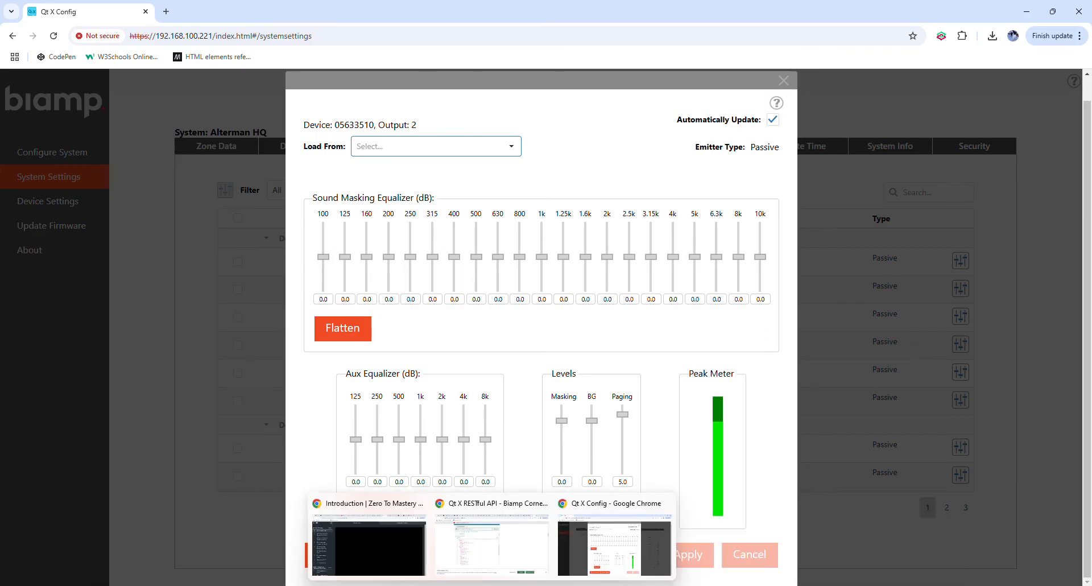
mouse_move(792, 585)
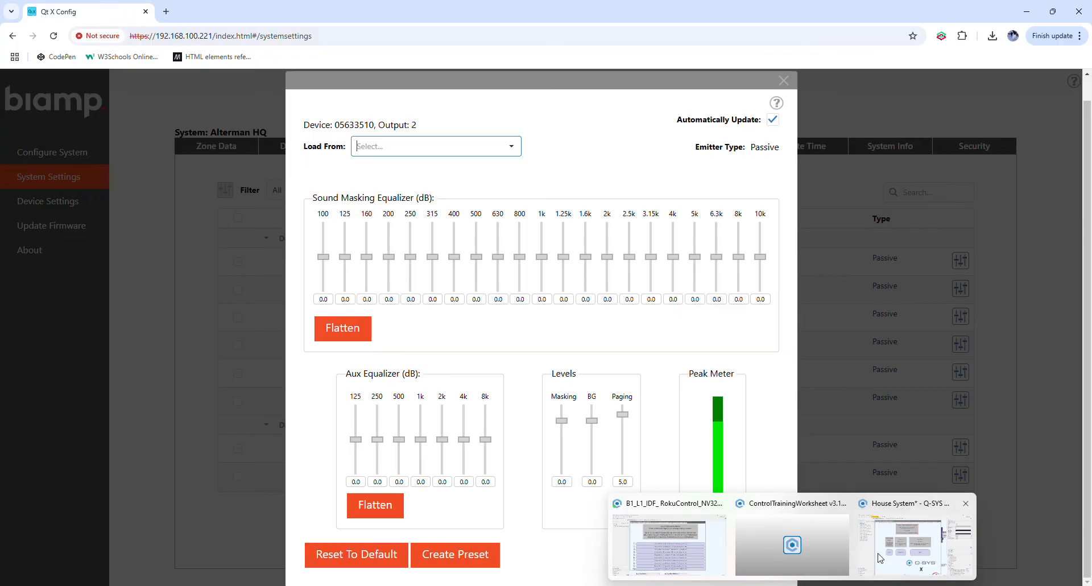
mouse_move(745, 547)
left_click(681, 547)
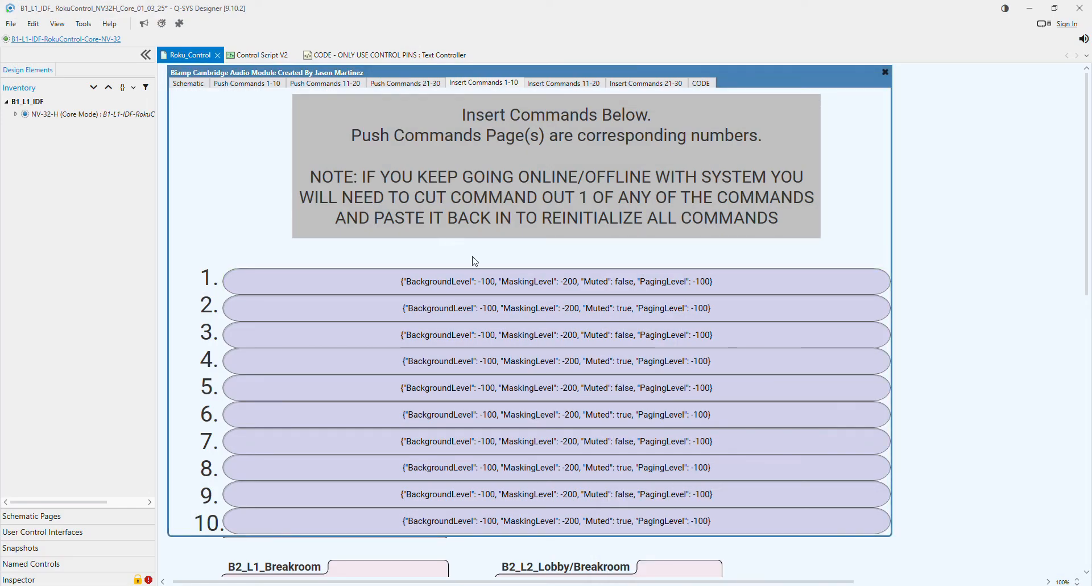
- Review the module's API connection settings together with the insert and push pages for commands 1-10
left_click(183, 84)
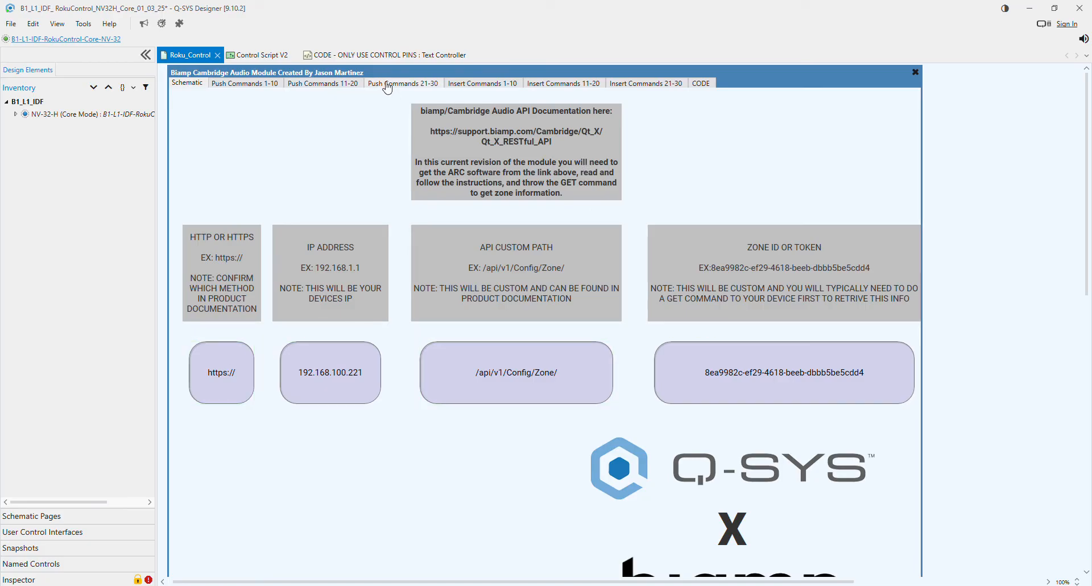
left_click(467, 86)
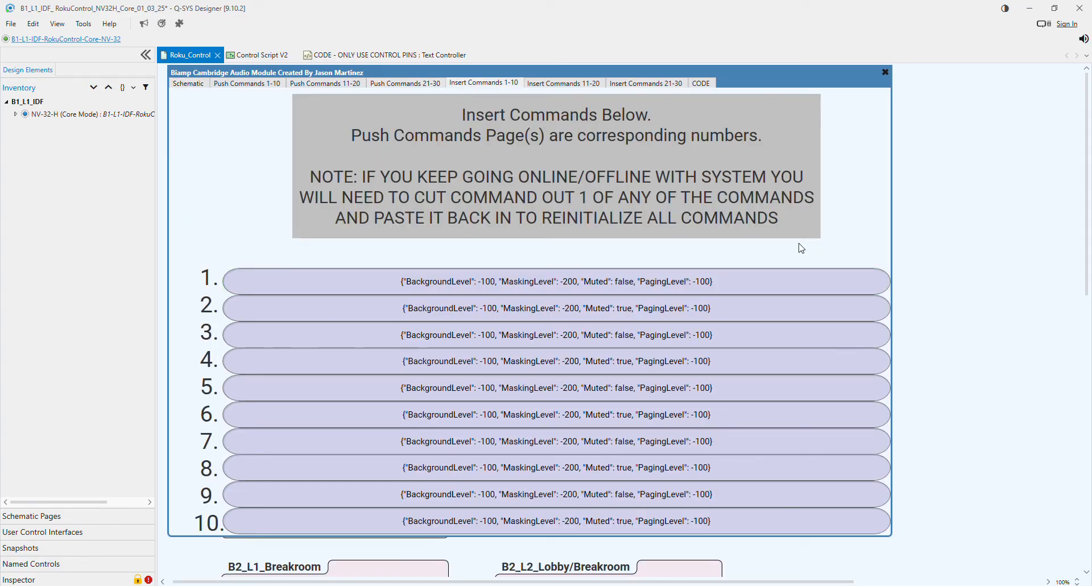
left_click(320, 84)
left_click(251, 85)
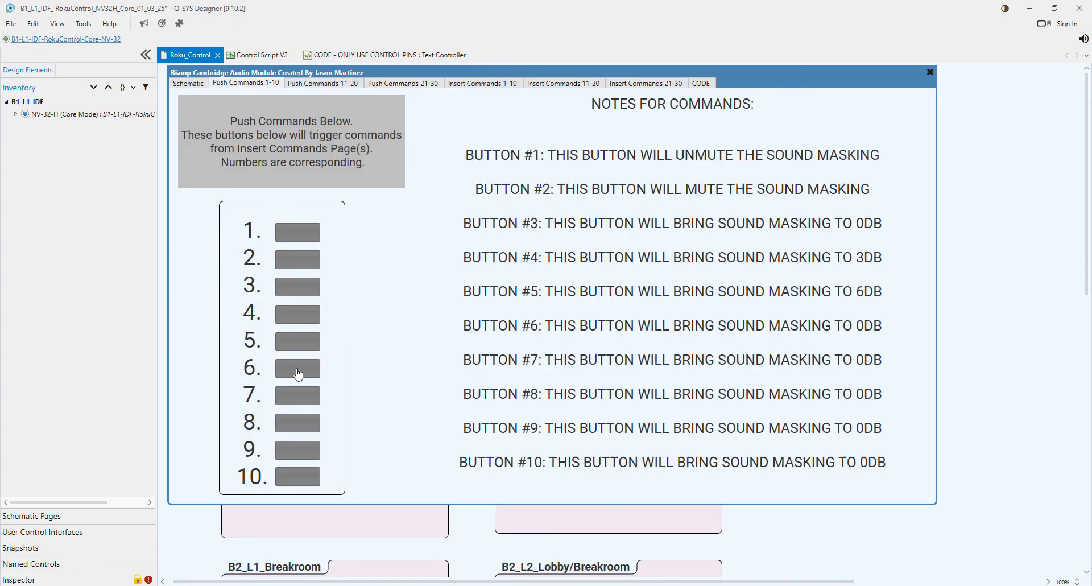
left_click(187, 84)
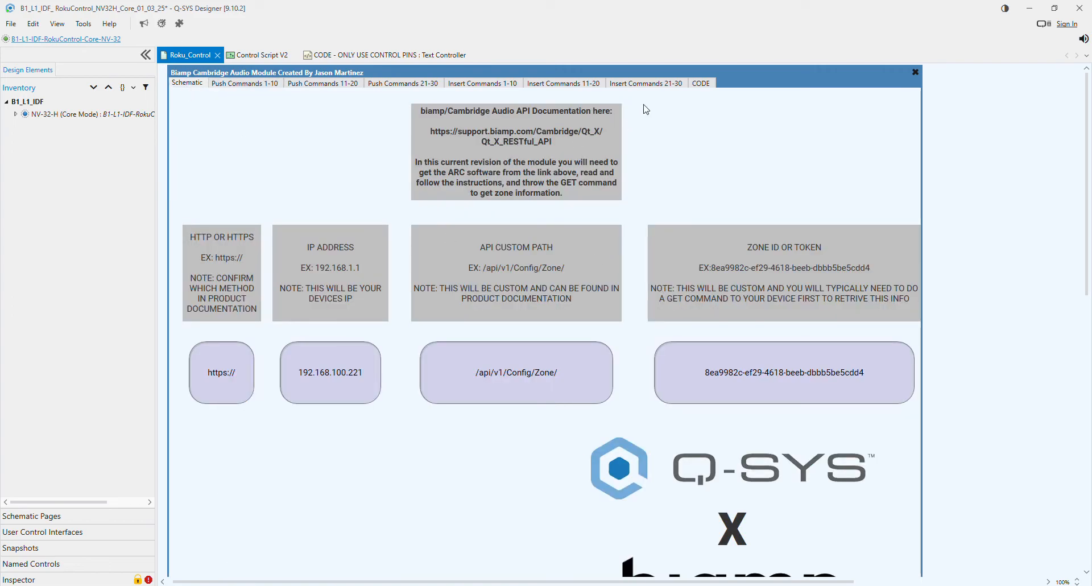
- Examine the module's code block and its control pins, and go back through the command pages to the schematic
left_click(699, 85)
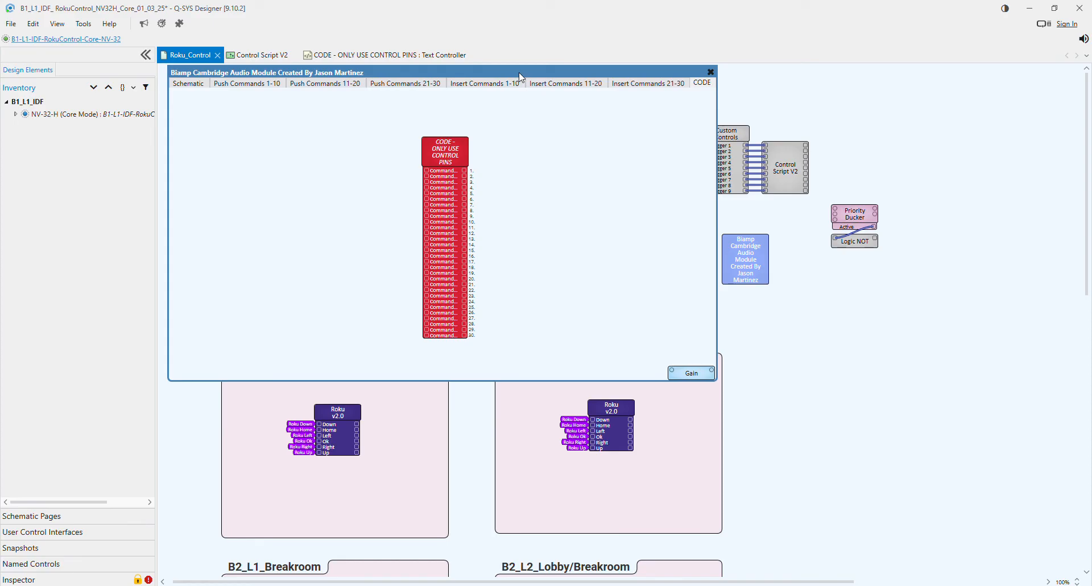
left_click(464, 84)
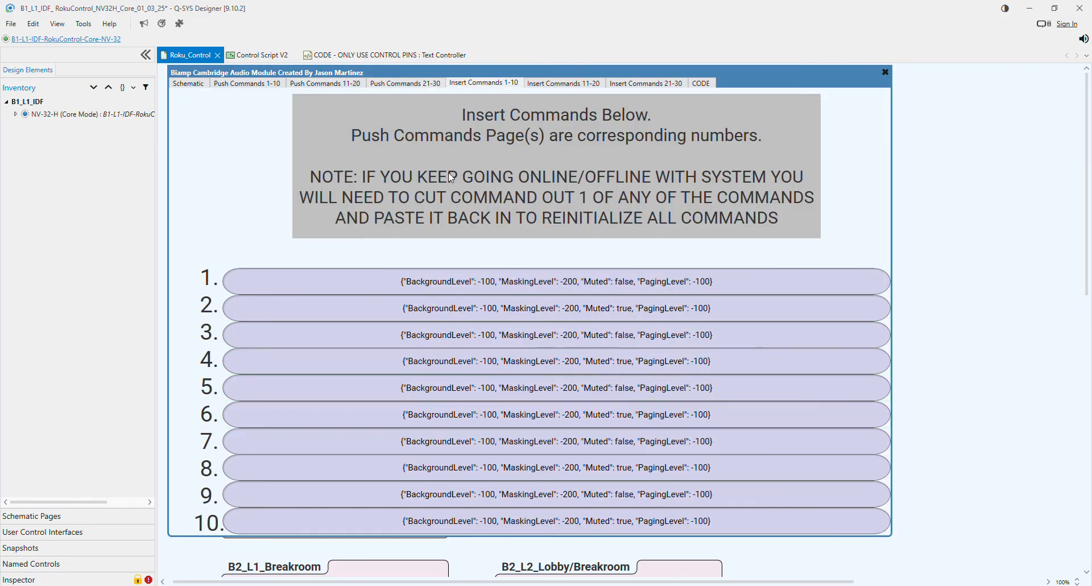
left_click(403, 84)
left_click(333, 84)
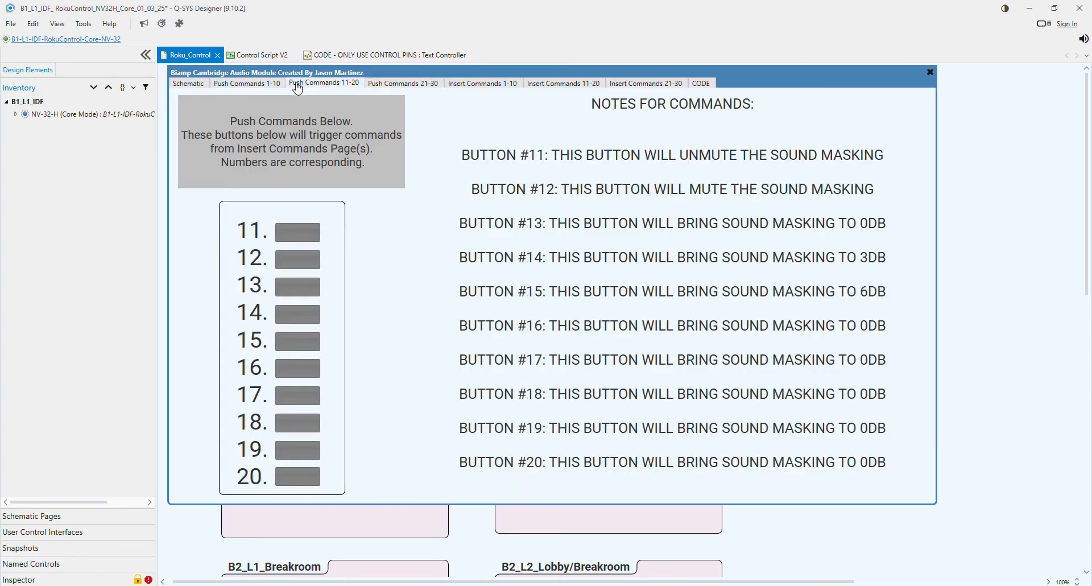
left_click(247, 84)
left_click(188, 84)
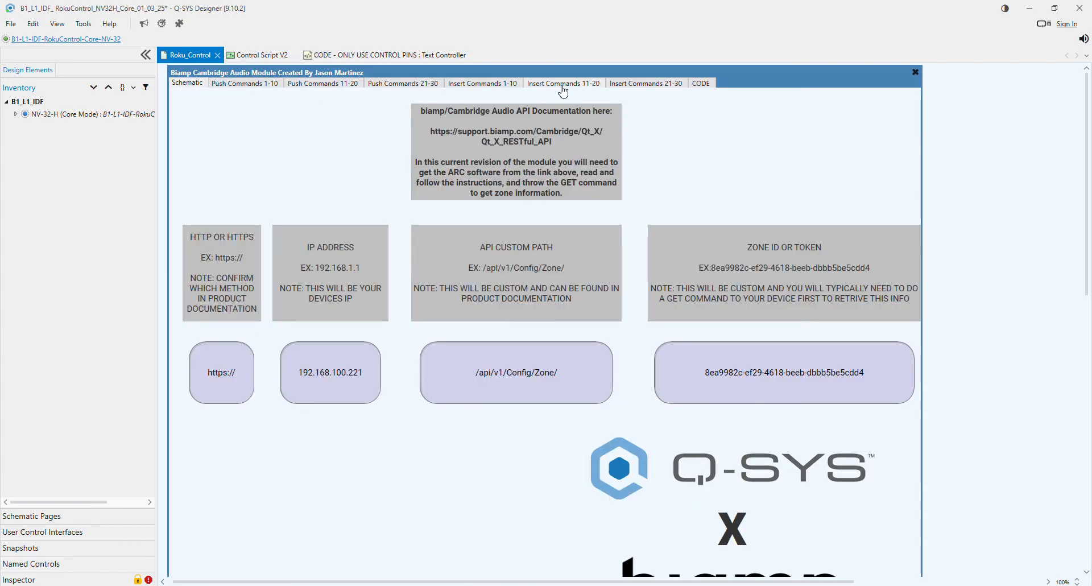
- Browse the insert pages for commands 1-30 and inspect the code page's command pins
left_click(588, 85)
left_click(484, 85)
left_click(418, 85)
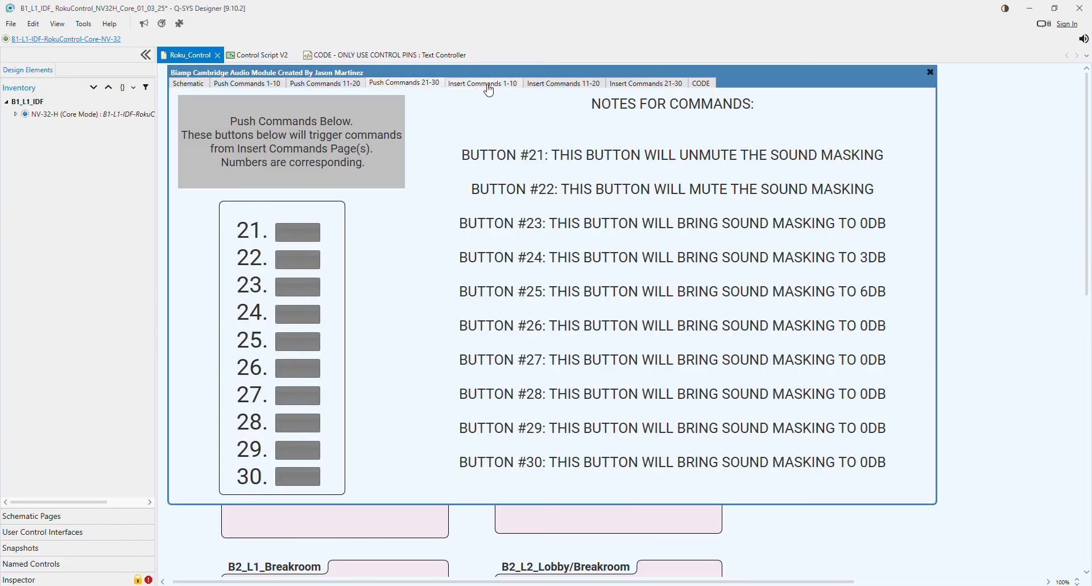
left_click(564, 85)
left_click(640, 85)
left_click(701, 83)
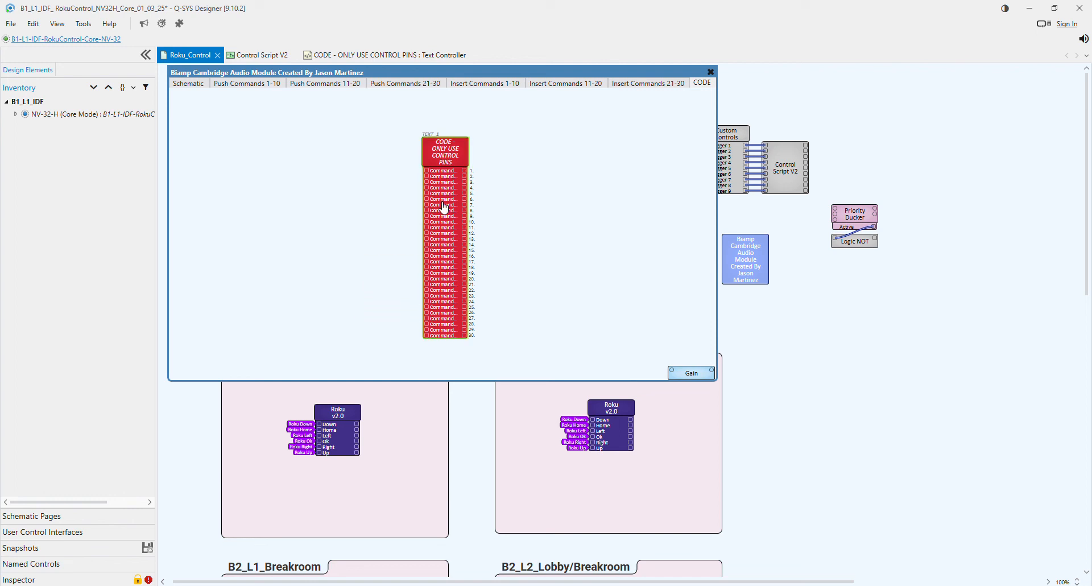
- Go back through the push command pages and display the module's schematic page with the connection settings
left_click(405, 84)
left_click(328, 86)
left_click(252, 86)
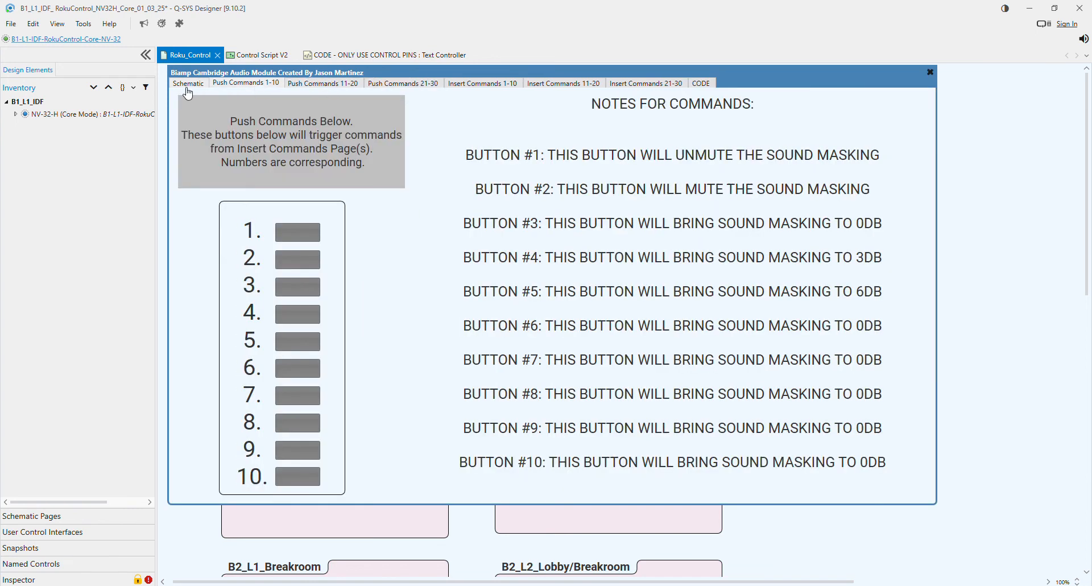
left_click(186, 85)
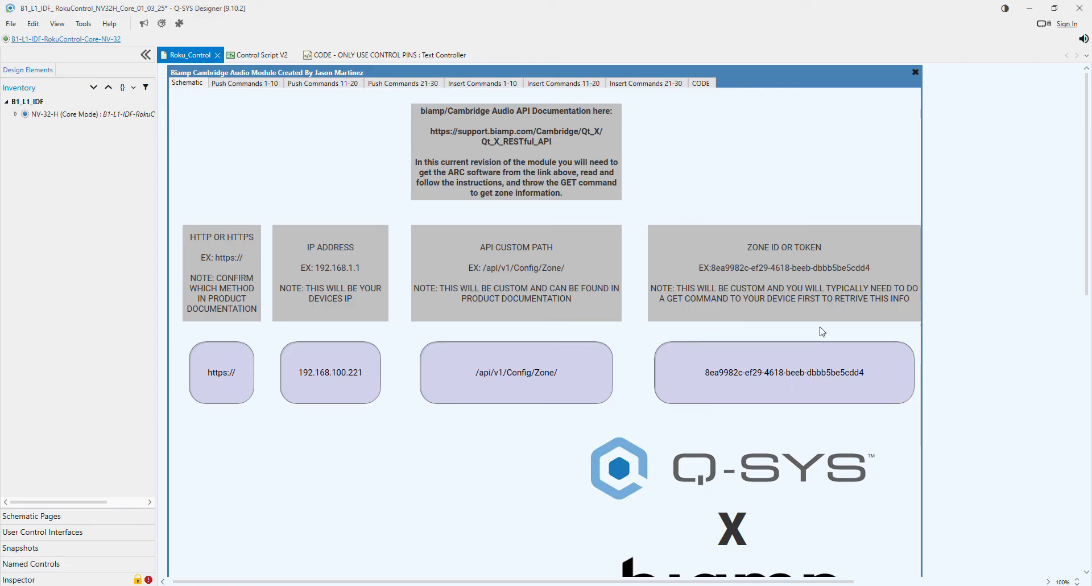